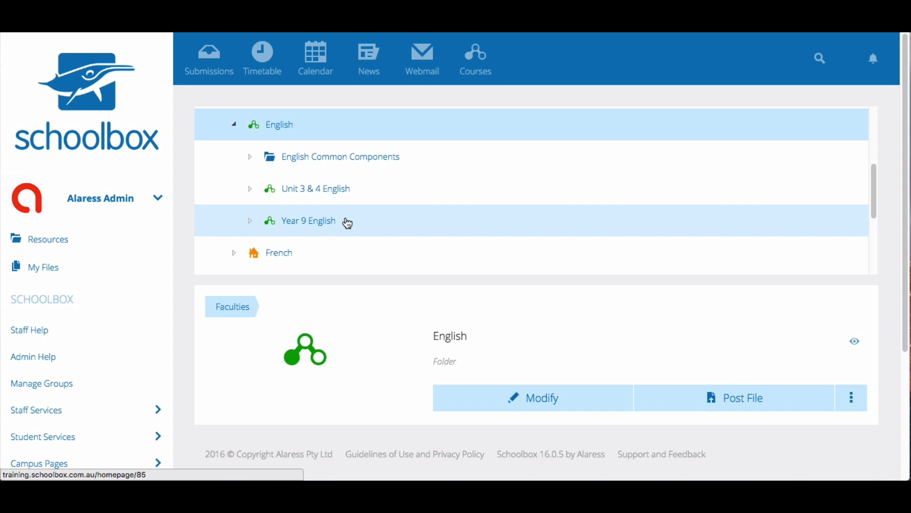
Open the Unit 3 & 4 English homepage from the English faculty folder and look over its components
click(345, 196)
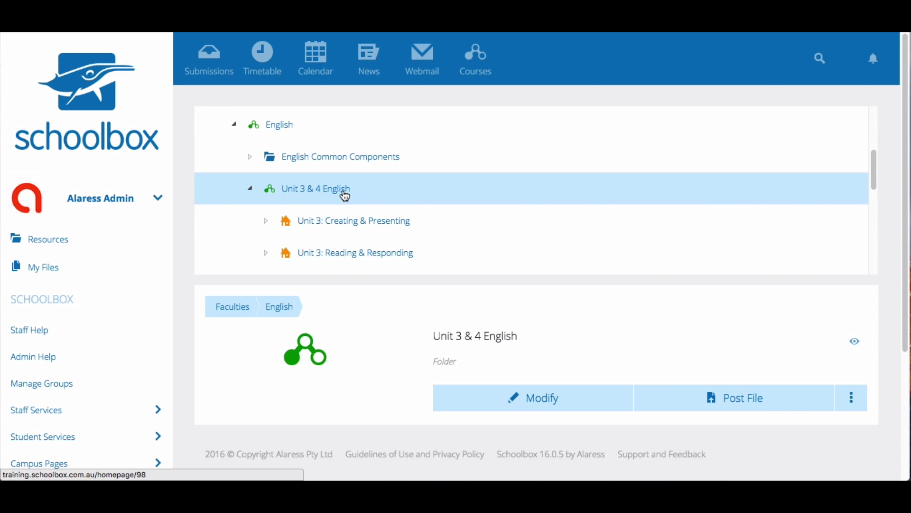
click(314, 357)
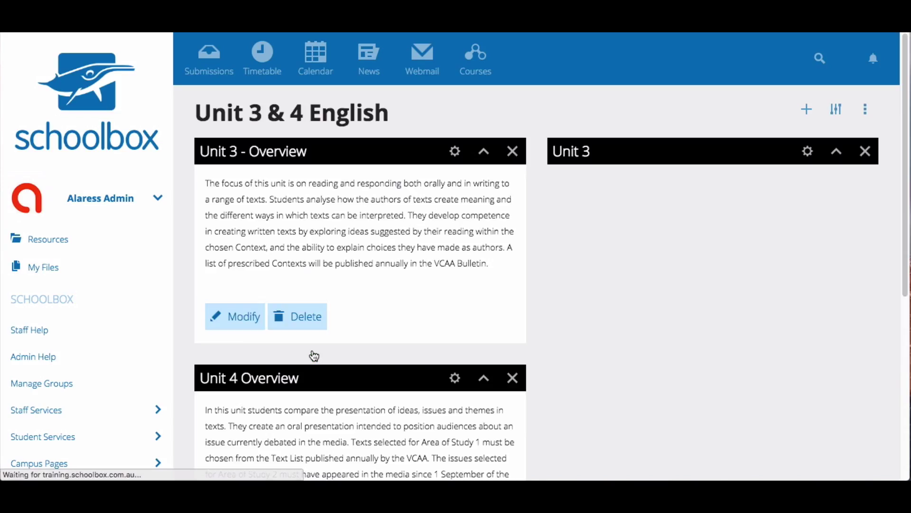
scroll(486, 316, down, 1)
scroll(486, 312, down, 7)
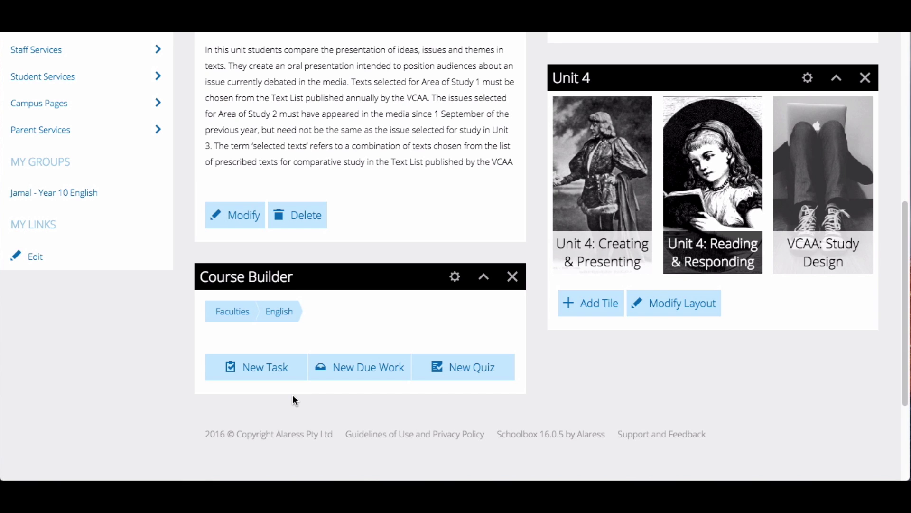
scroll(494, 398, up, 8)
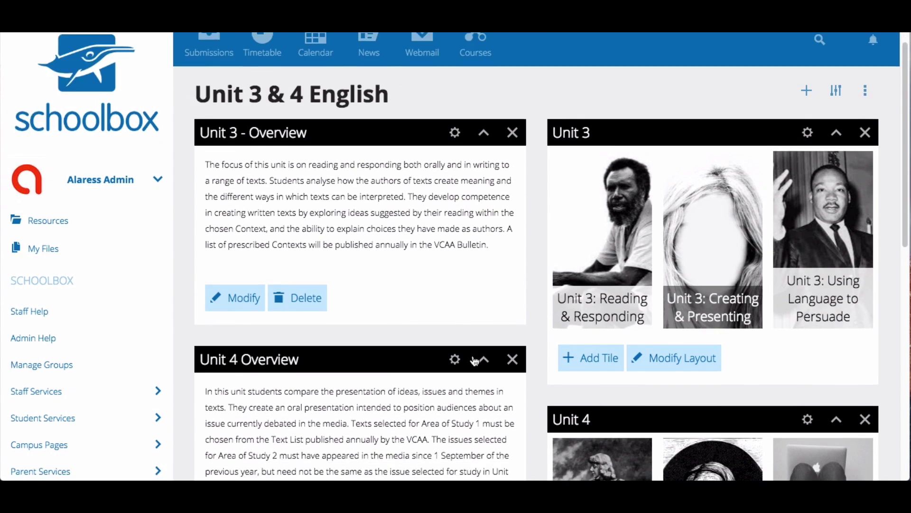
Remove the Course Builder component from the Unit 3 & 4 English homepage
scroll(478, 358, down, 7)
scroll(528, 387, down, 1)
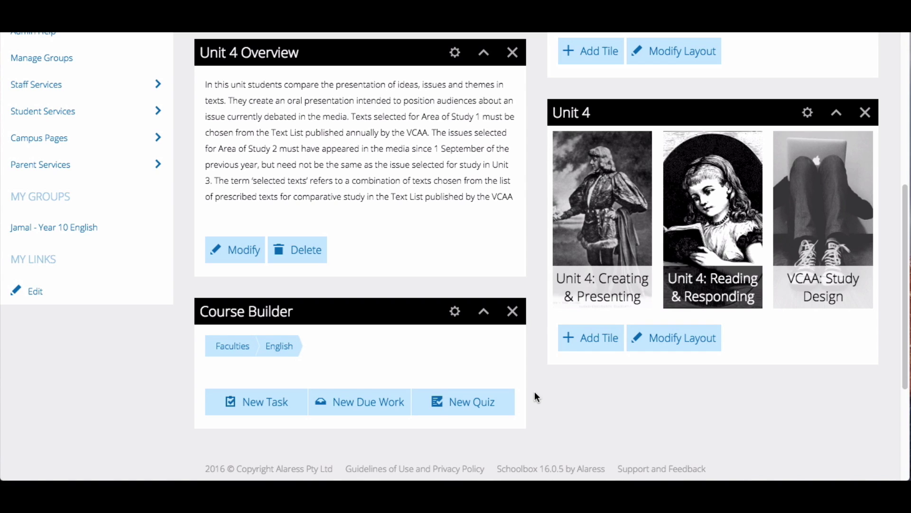
click(512, 318)
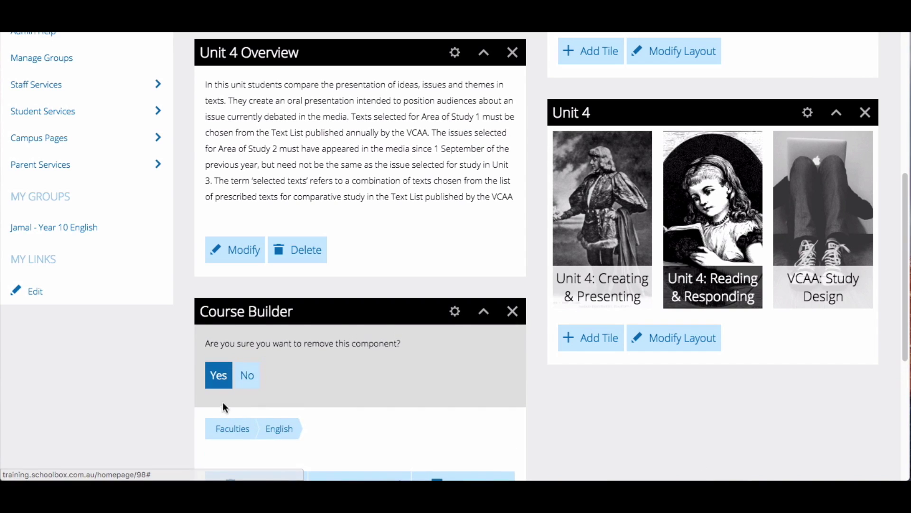
click(220, 376)
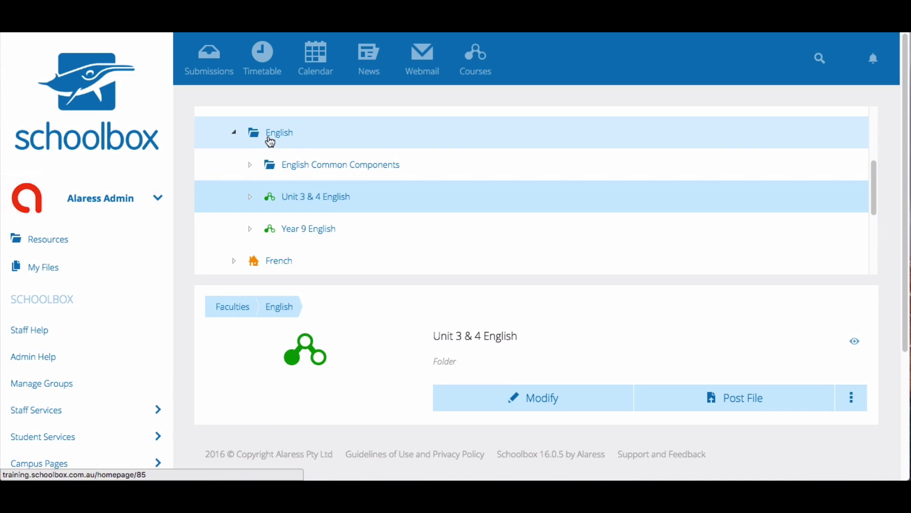
Collapse the English folder and expand the French and Year 9 French folders in the resource tree
click(268, 146)
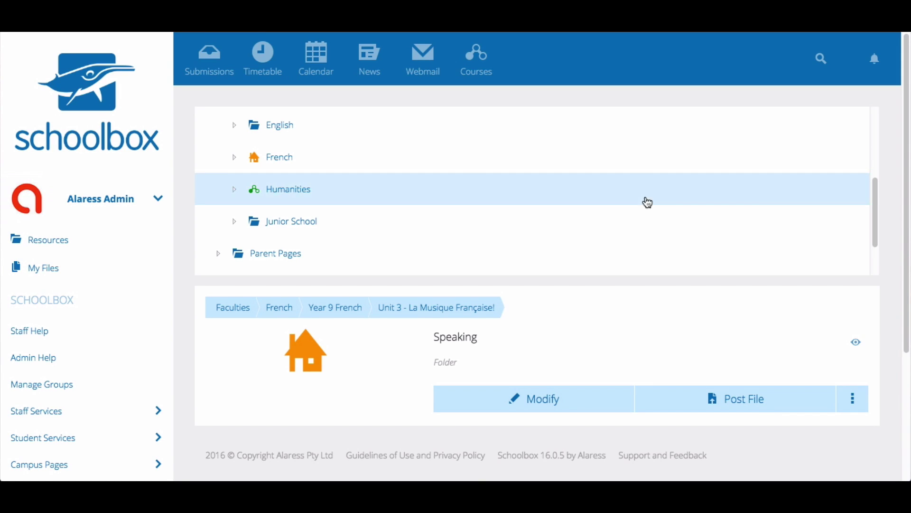
click(282, 165)
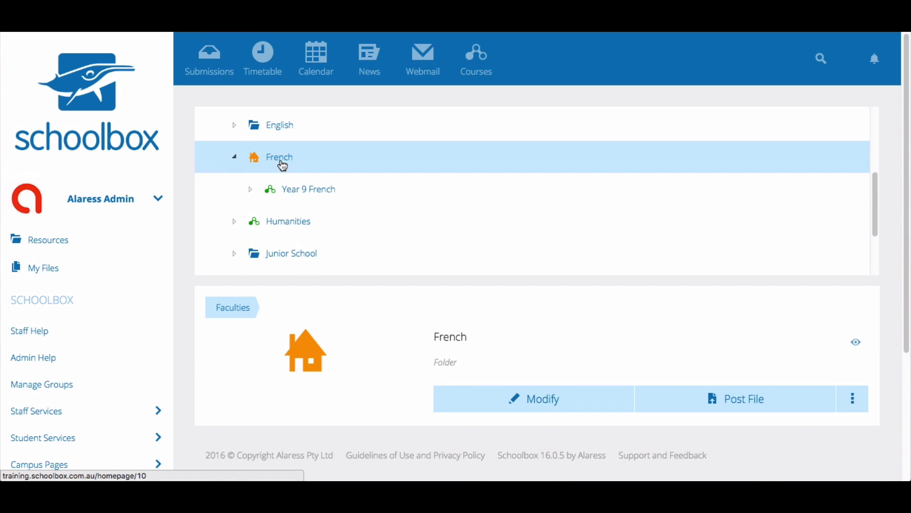
click(295, 188)
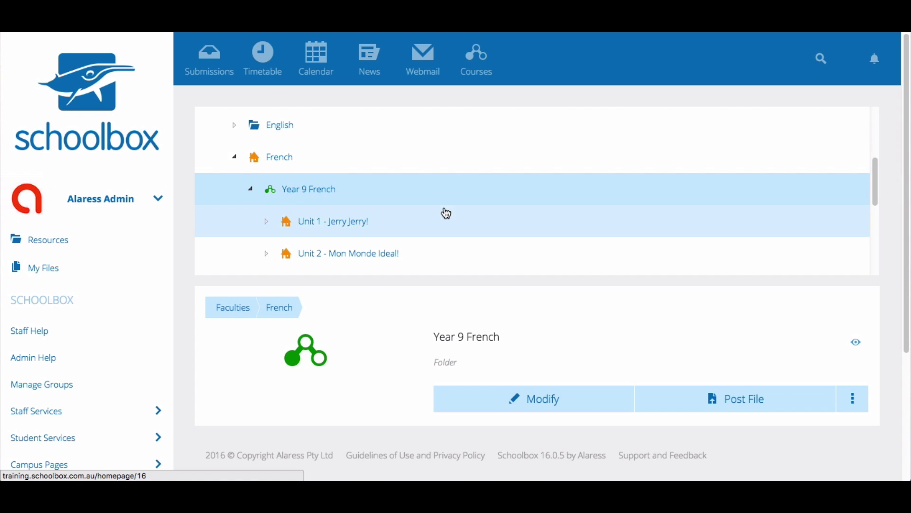
scroll(486, 212, down, 1)
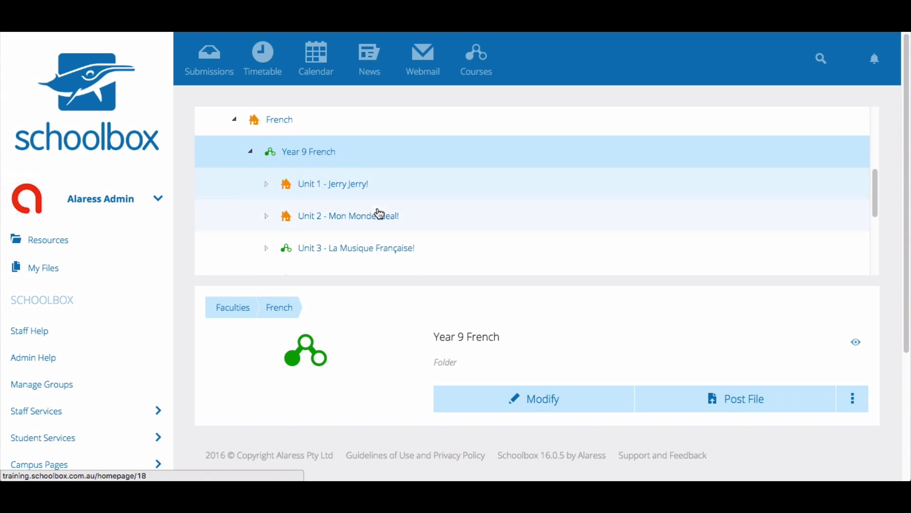
scroll(389, 214, down, 1)
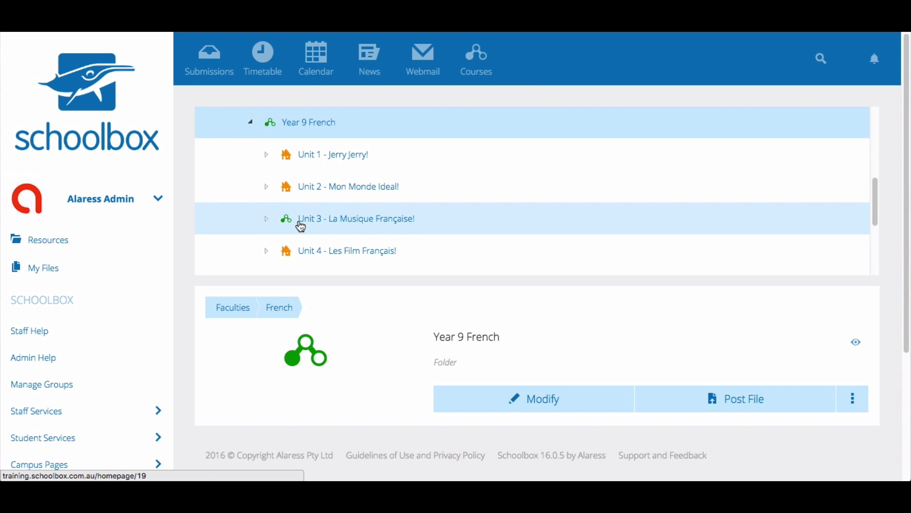
Expand Unit 3 - La Musique Française! and open the homepage of its Listening folder
click(266, 219)
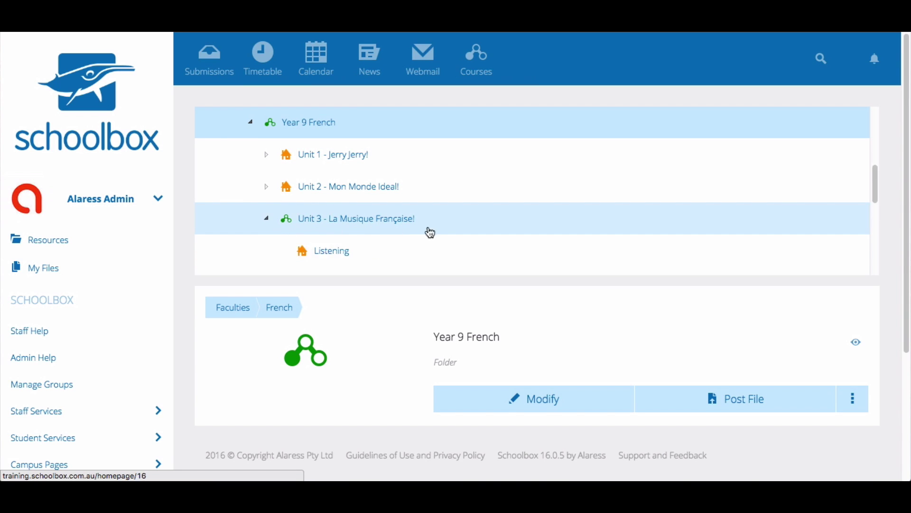
scroll(434, 232, down, 1)
scroll(434, 233, down, 3)
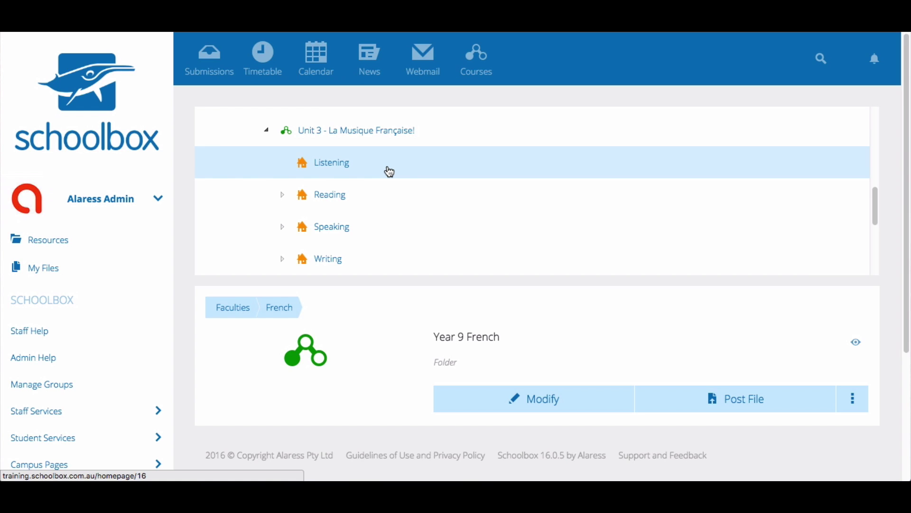
click(375, 167)
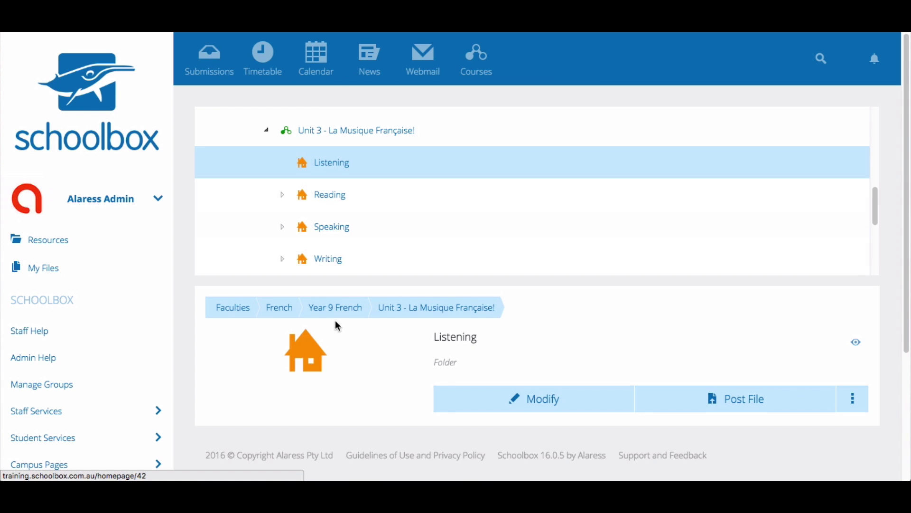
click(311, 353)
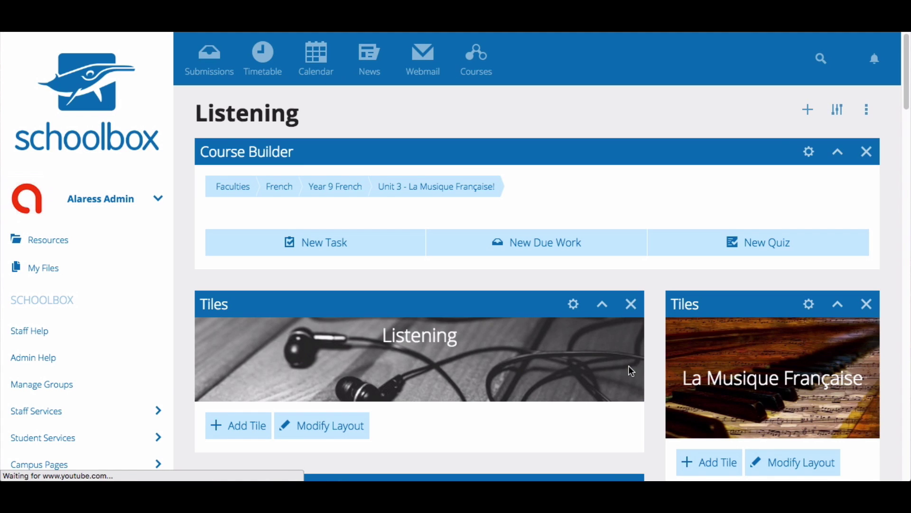
Remove the Course Builder component from the Listening homepage and return to the resources
click(867, 151)
click(218, 230)
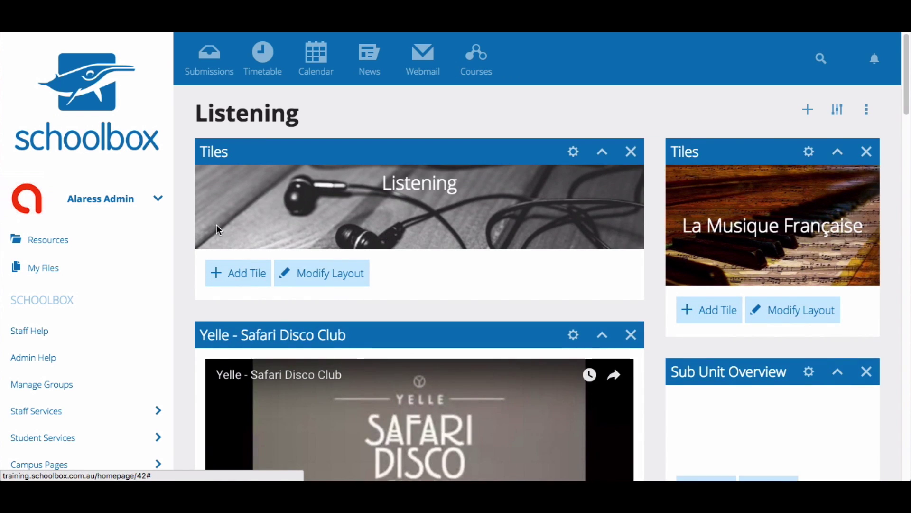
key(alt+Left)
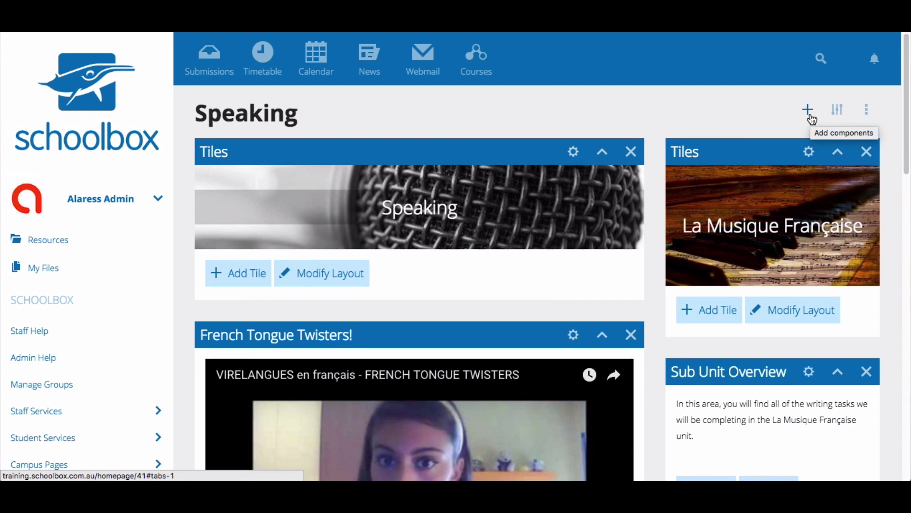
Add the Course Builder learning component to the Speaking homepage
click(812, 116)
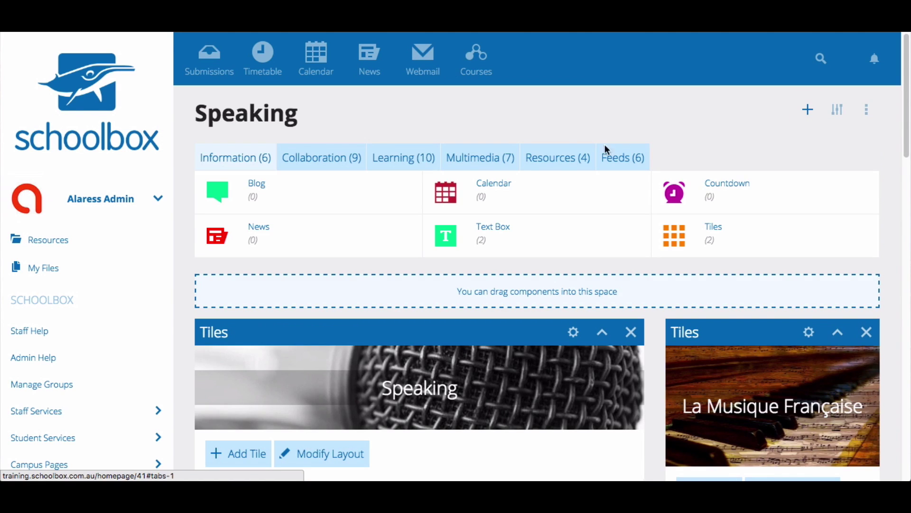
click(411, 160)
click(754, 186)
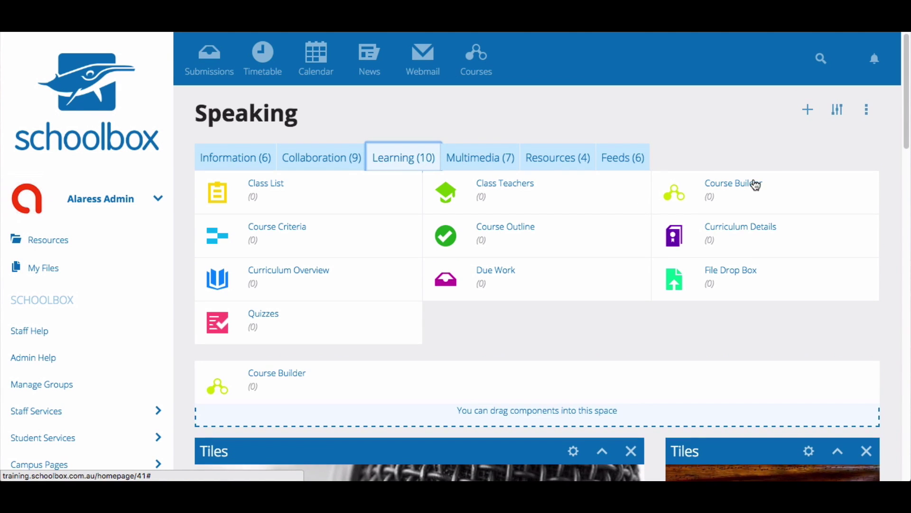
click(809, 114)
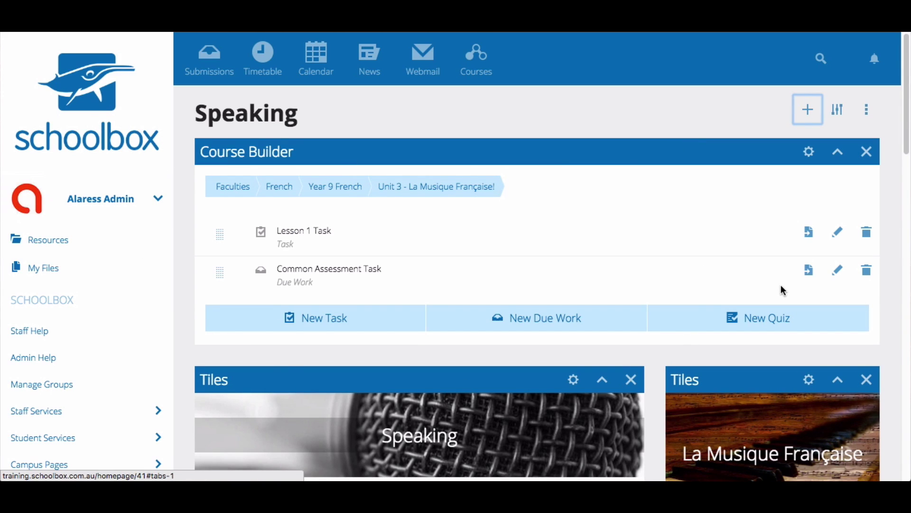
Delete the Common Assessment Task and Lesson 1 Task from the Speaking homepage's Course Builder, and remove the component
click(867, 270)
click(333, 178)
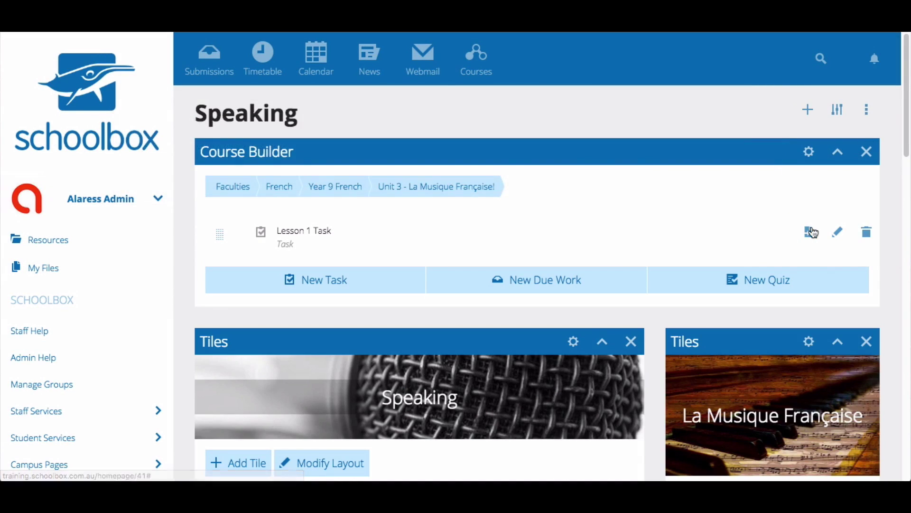
click(865, 233)
click(351, 182)
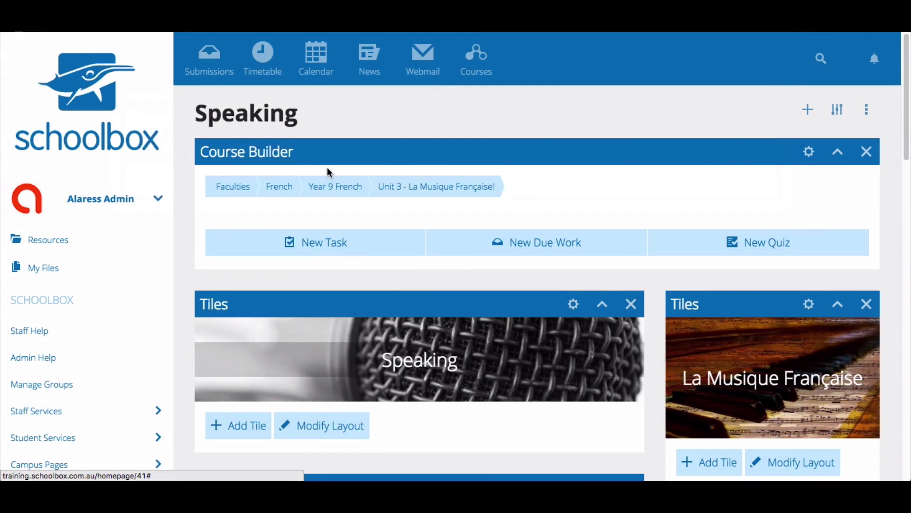
click(867, 152)
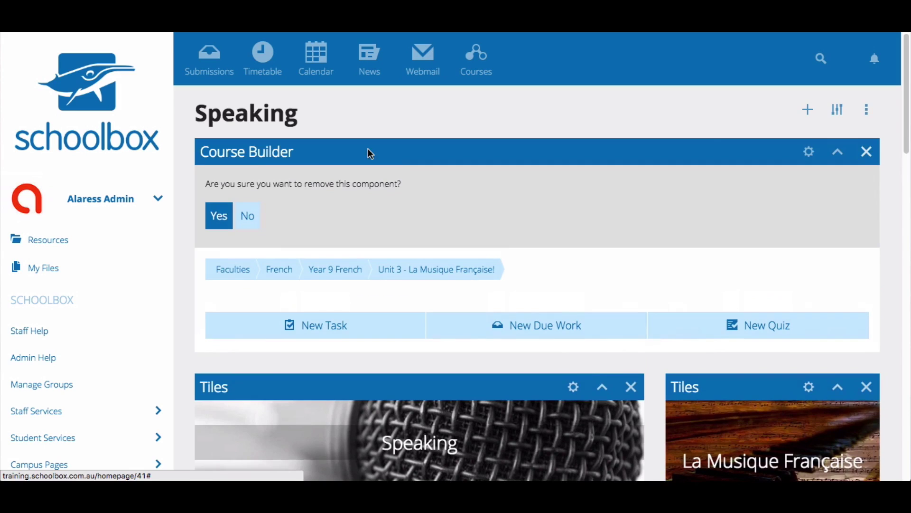
click(211, 222)
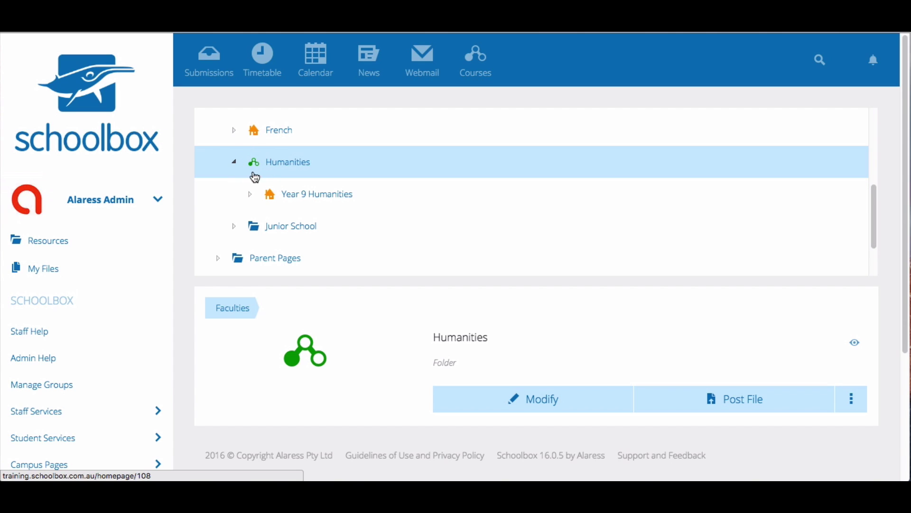
Open the Year 9 Humanities homepage from the Humanities folder
click(324, 196)
click(316, 356)
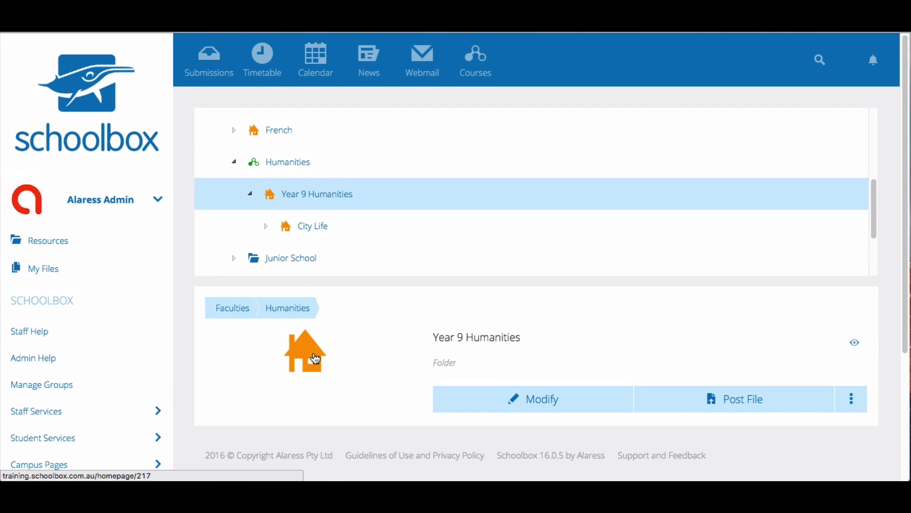
scroll(577, 340, down, 5)
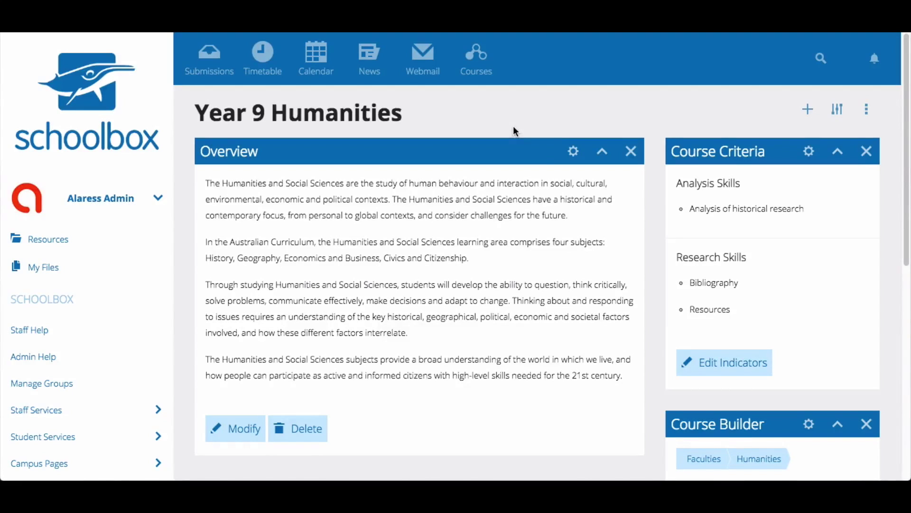
Delete the Ancient Egypt Research Project and the Ancient Egypt Quiz from the Year 9 Humanities Course Builder
scroll(598, 216, down, 6)
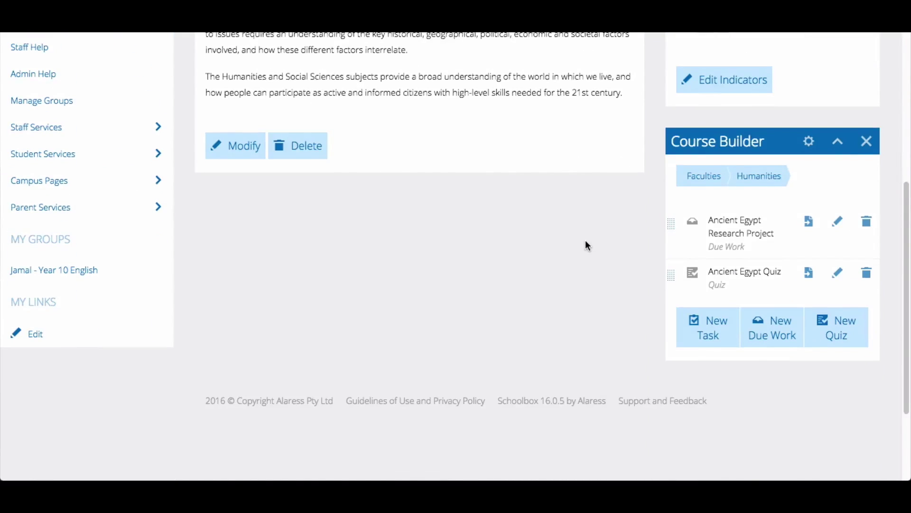
scroll(586, 241, down, 1)
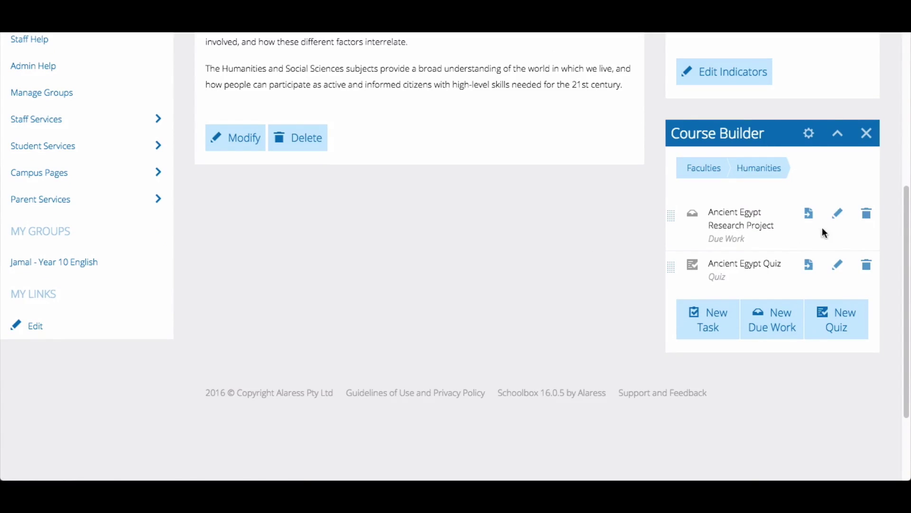
click(872, 219)
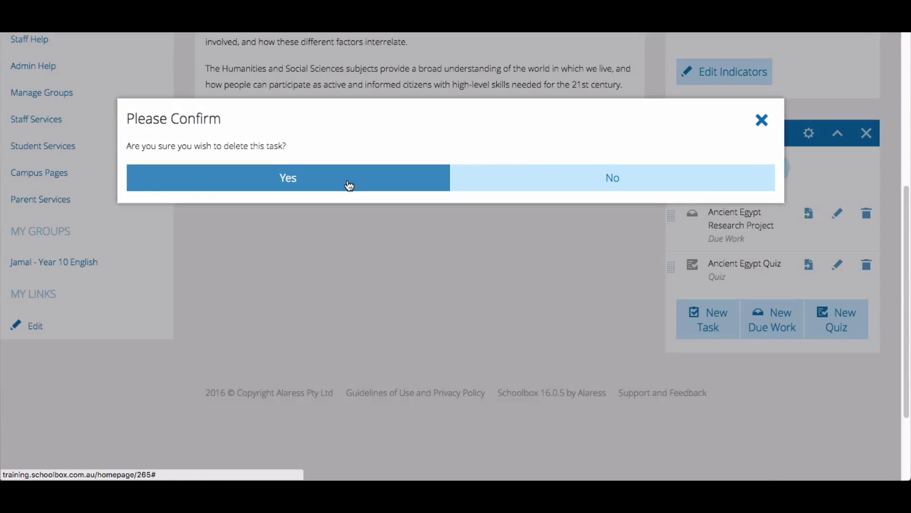
click(350, 186)
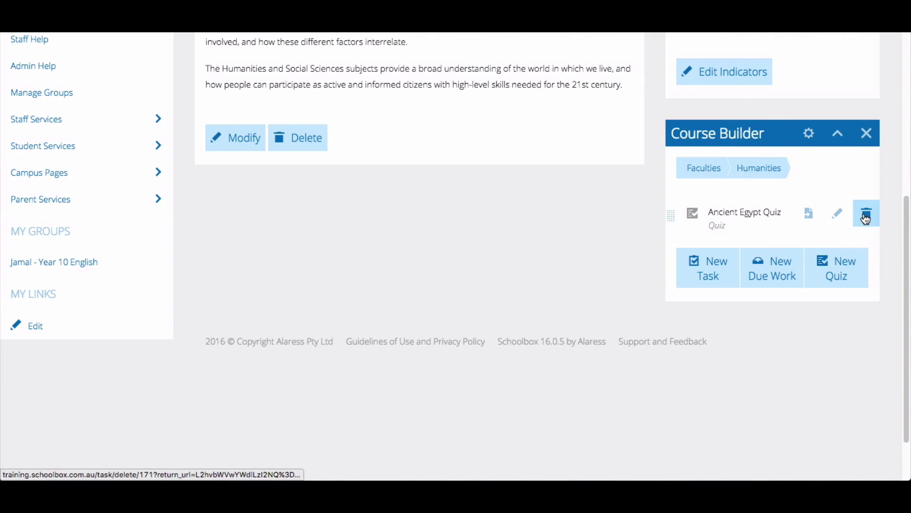
click(867, 214)
click(329, 184)
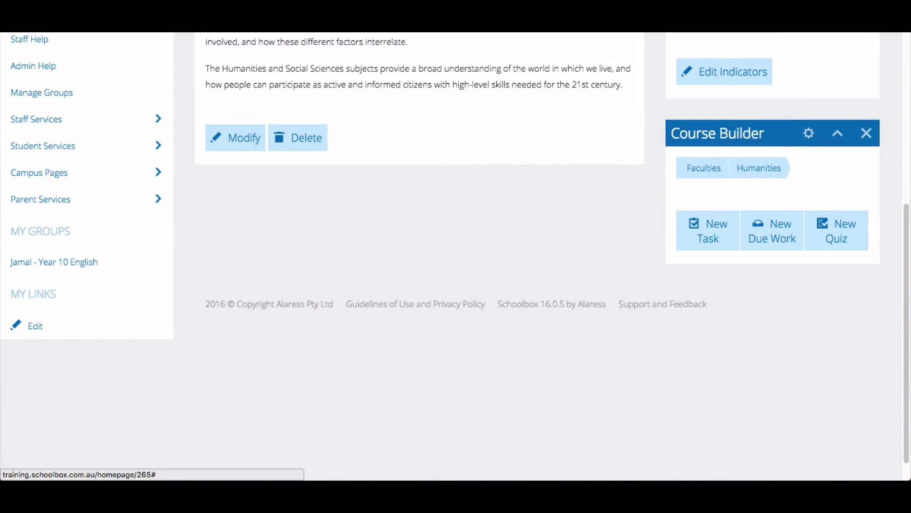
Remove the Course Builder component from the Year 9 Humanities homepage
click(873, 136)
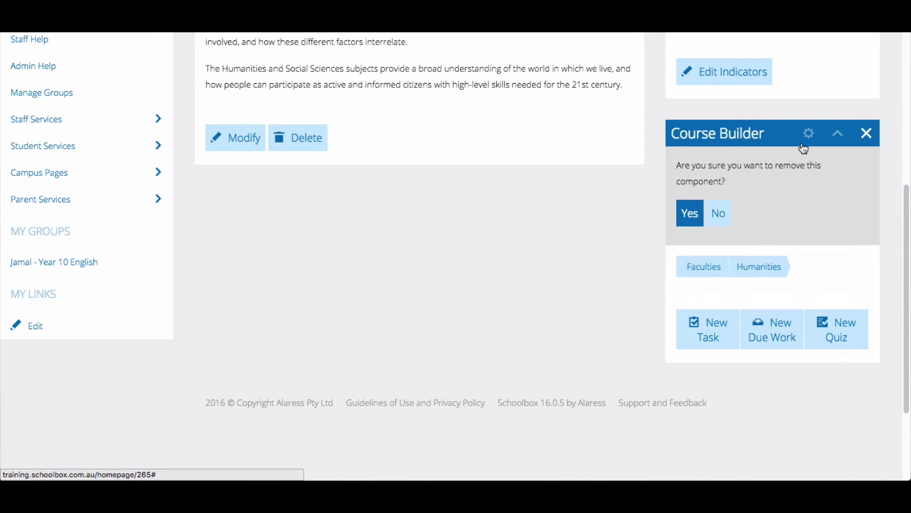
click(691, 216)
scroll(687, 212, up, 6)
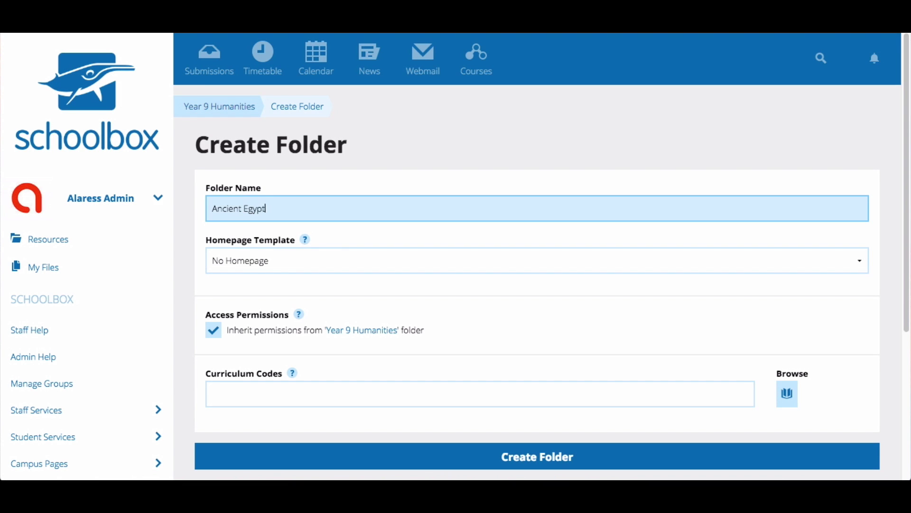
Create the Ancient Egypt folder inside Year 9 Humanities using the Unit homepage template
click(352, 261)
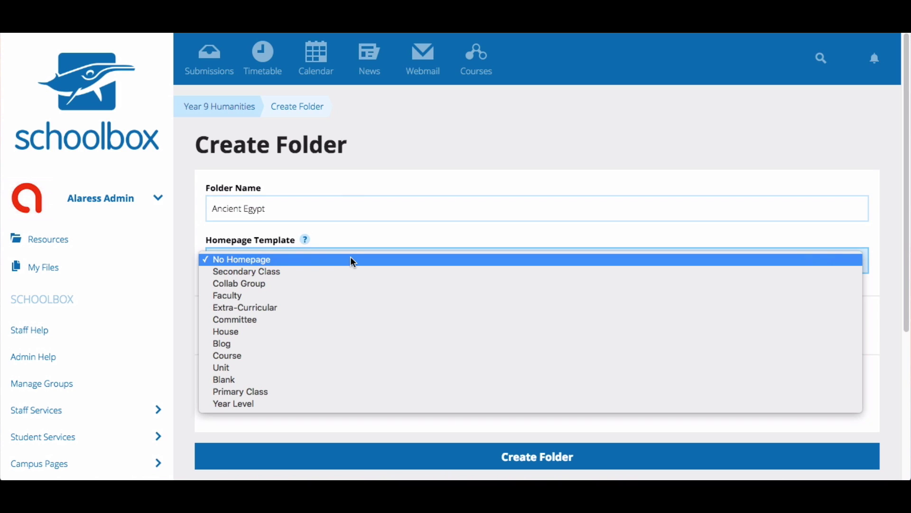
click(275, 367)
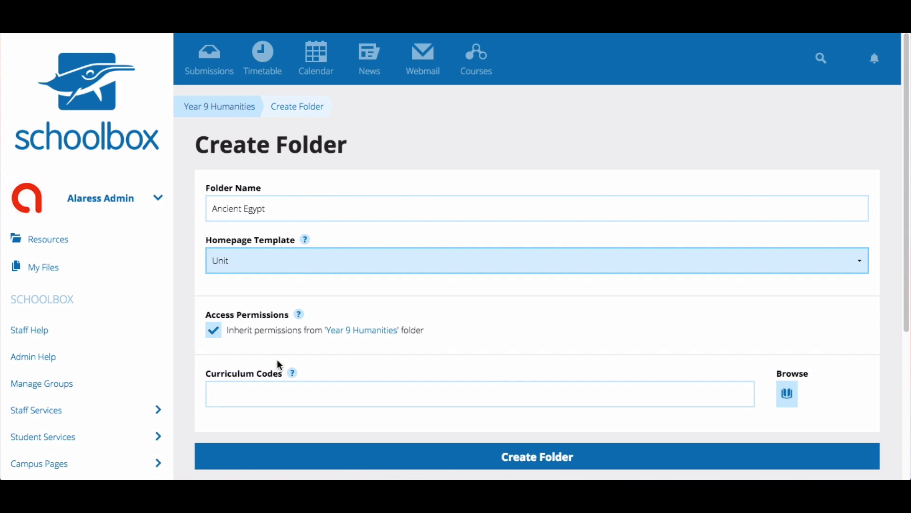
click(582, 457)
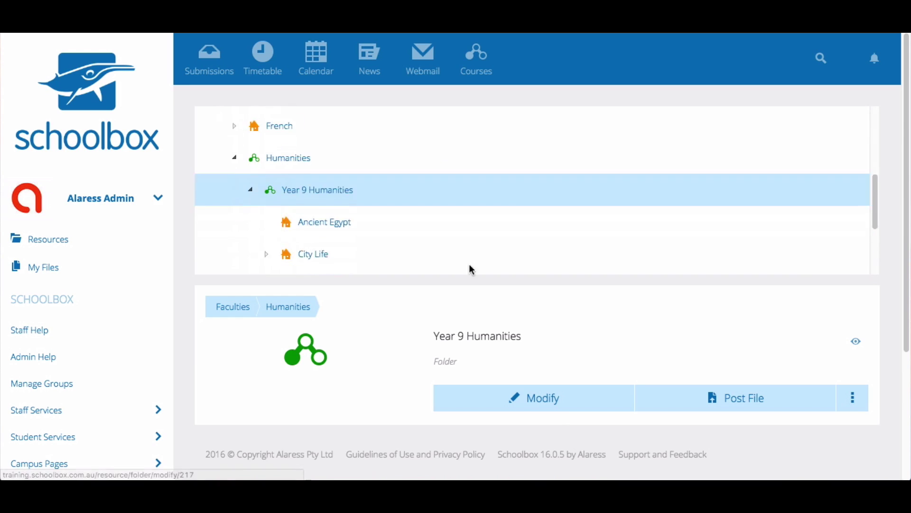
Open the Year 9 Humanities homepage from the resource folder tree
scroll(432, 226, down, 3)
scroll(433, 227, up, 1)
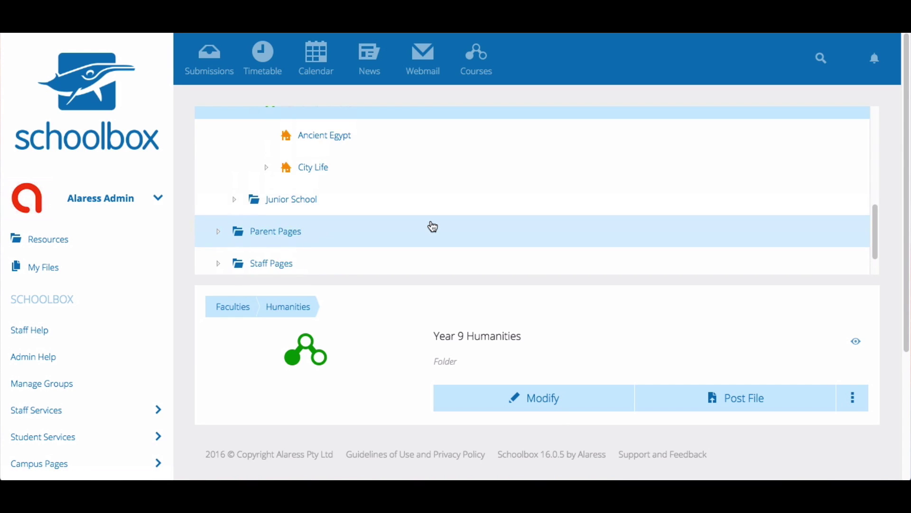
scroll(433, 227, up, 3)
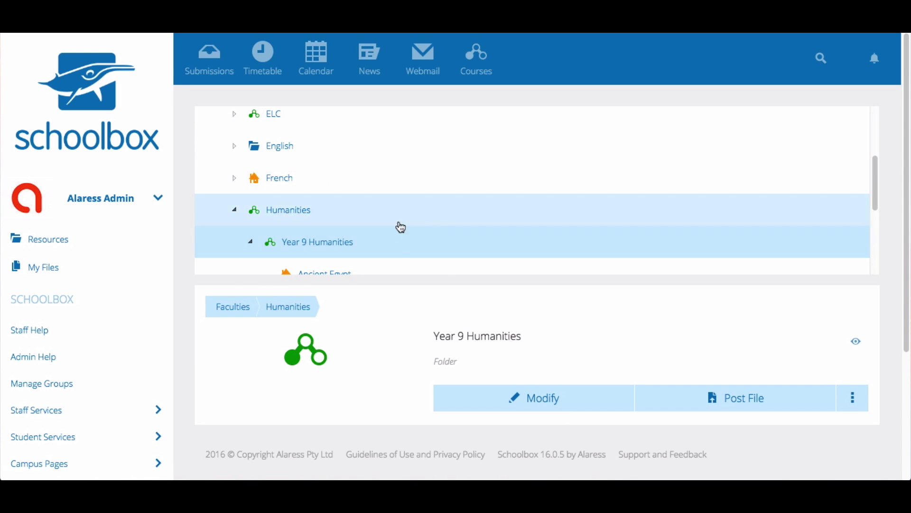
click(311, 361)
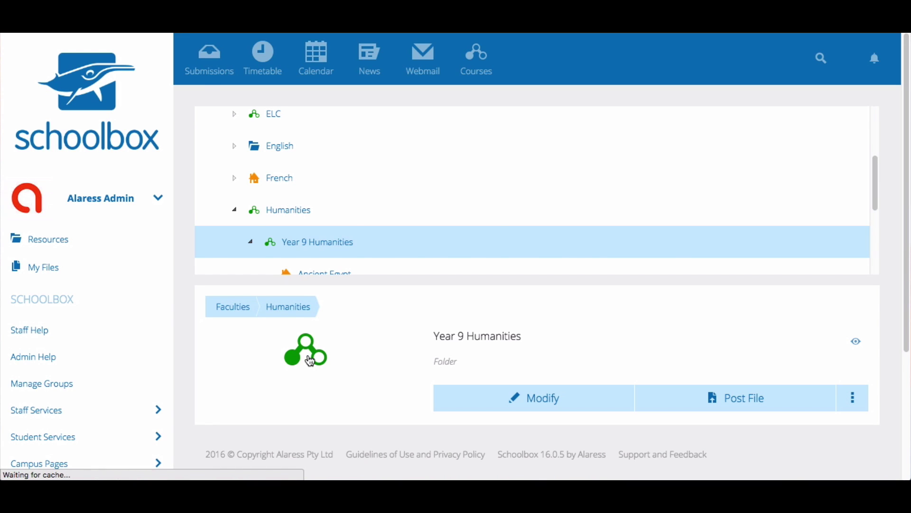
Open the Ancient Egypt Quiz from the Year 9 Humanities Course Builder, keep its settings, and export it
scroll(849, 309, down, 1)
scroll(850, 309, down, 4)
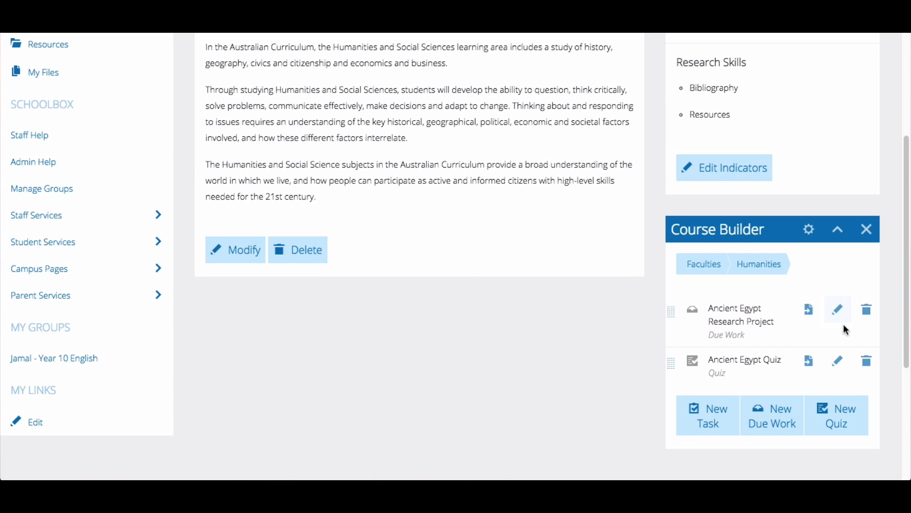
click(844, 365)
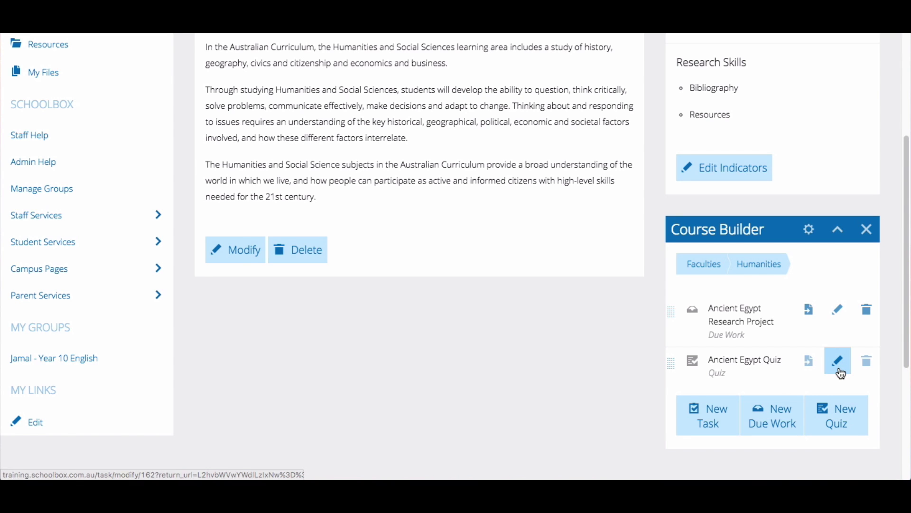
scroll(827, 368, down, 15)
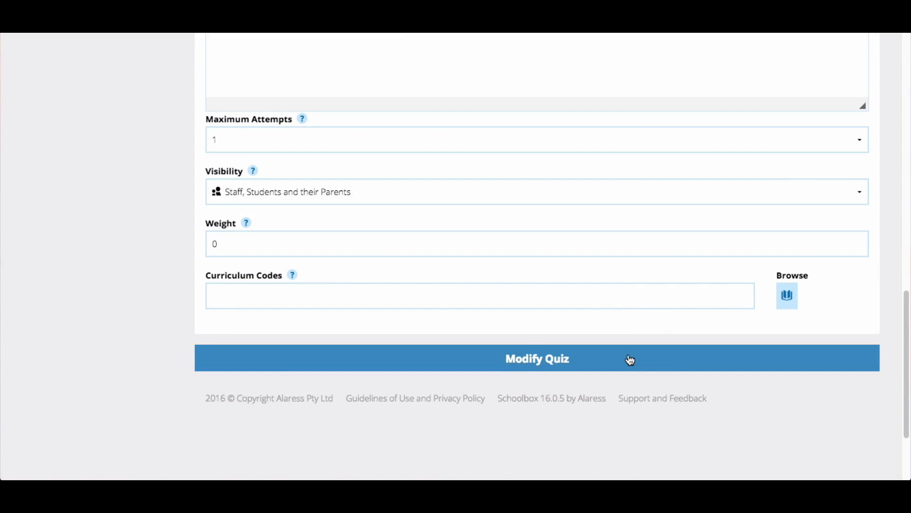
click(630, 360)
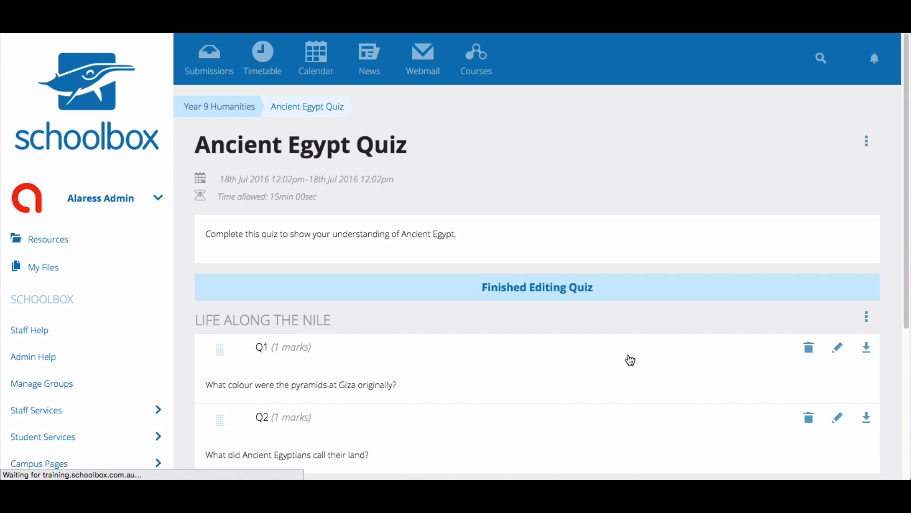
click(867, 142)
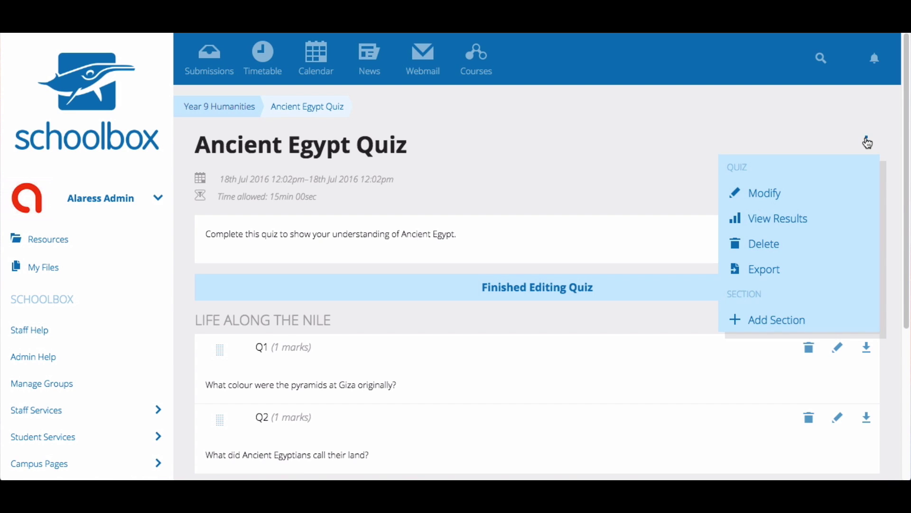
click(776, 275)
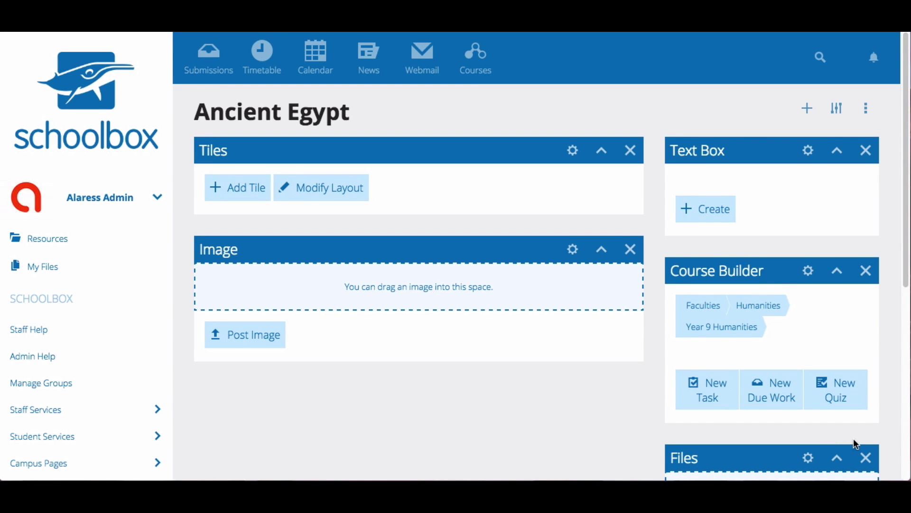
Create a quiz in the Ancient Egypt unit's Course Builder by importing the file Ancient_Egypt_Quiz-20160720094454.xml
click(850, 411)
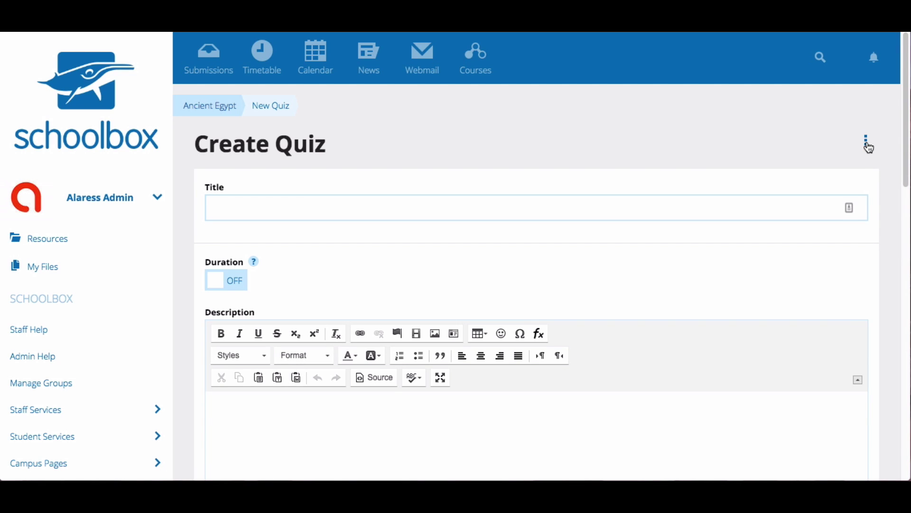
click(868, 143)
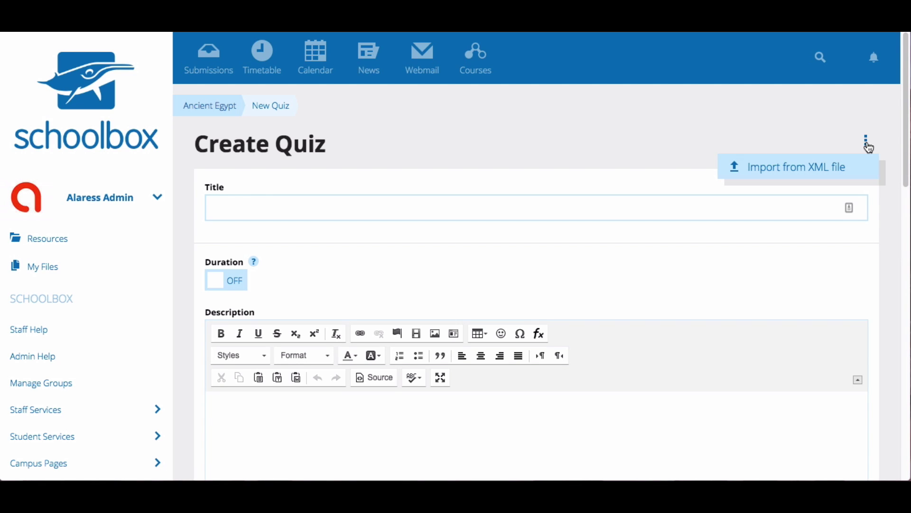
click(865, 170)
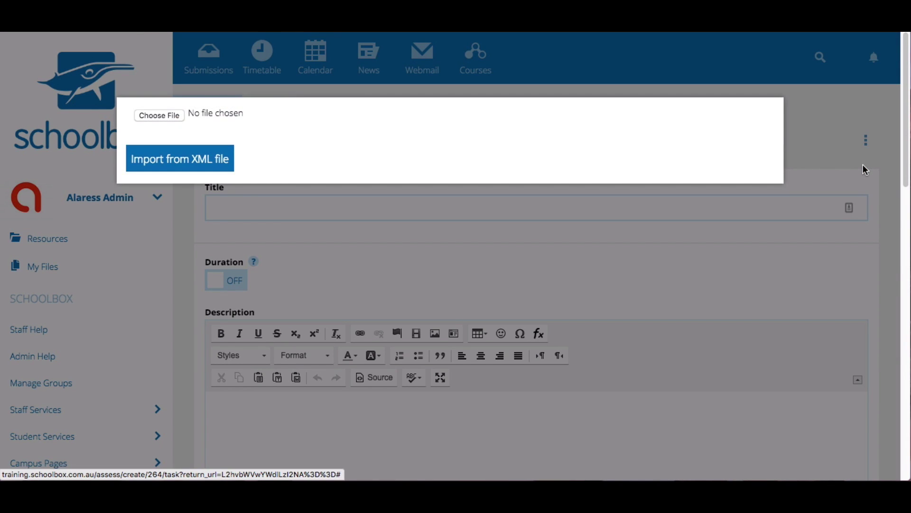
click(149, 116)
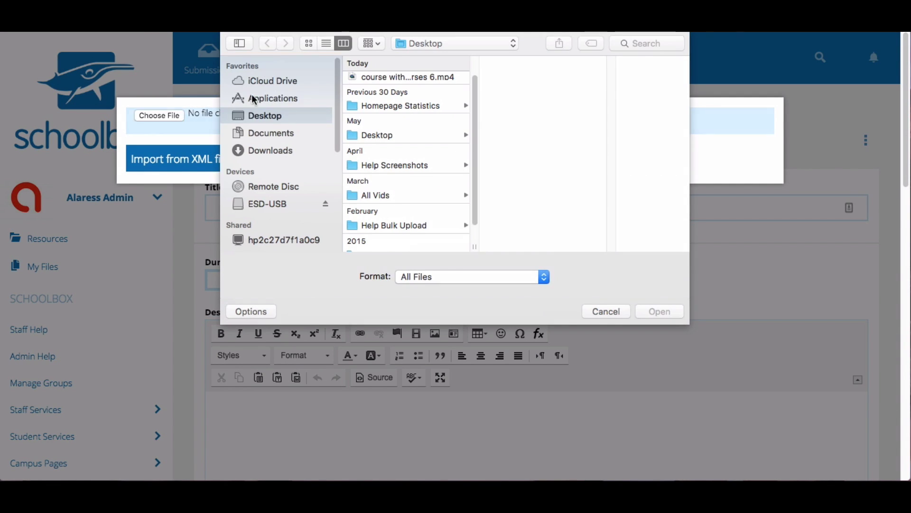
click(419, 80)
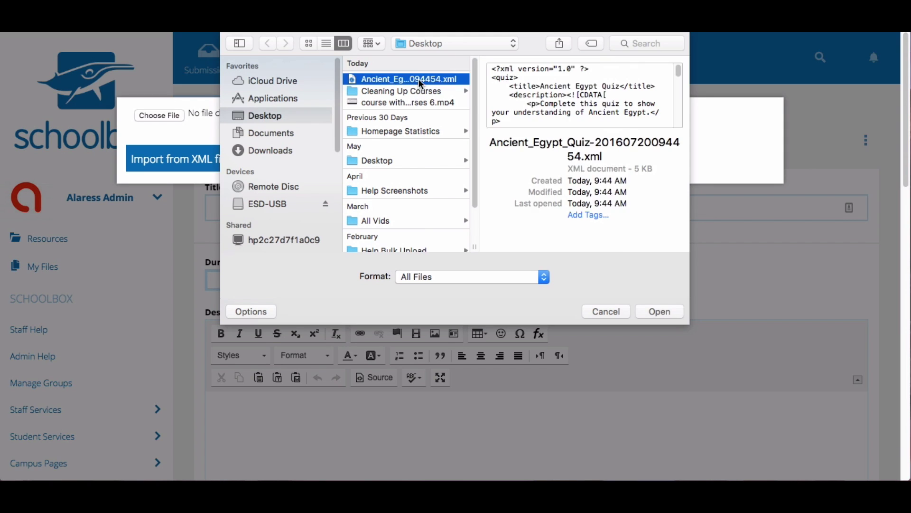
click(661, 311)
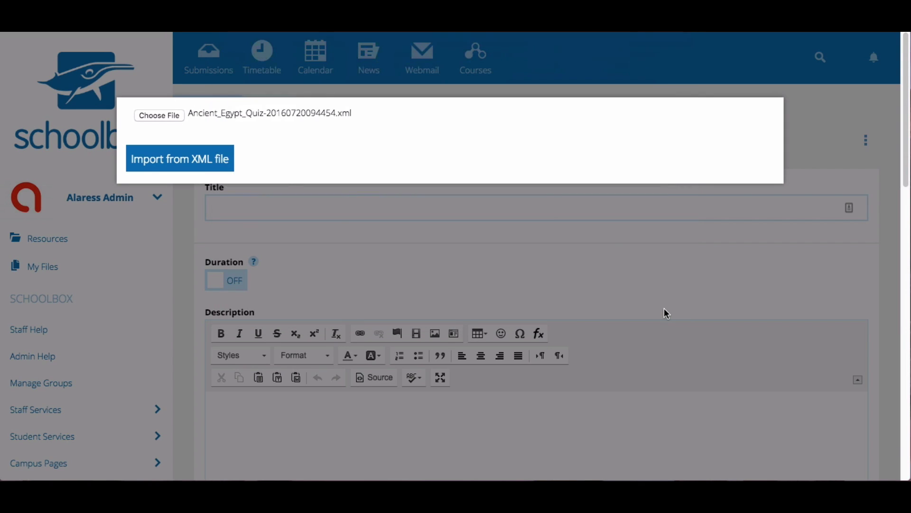
click(174, 162)
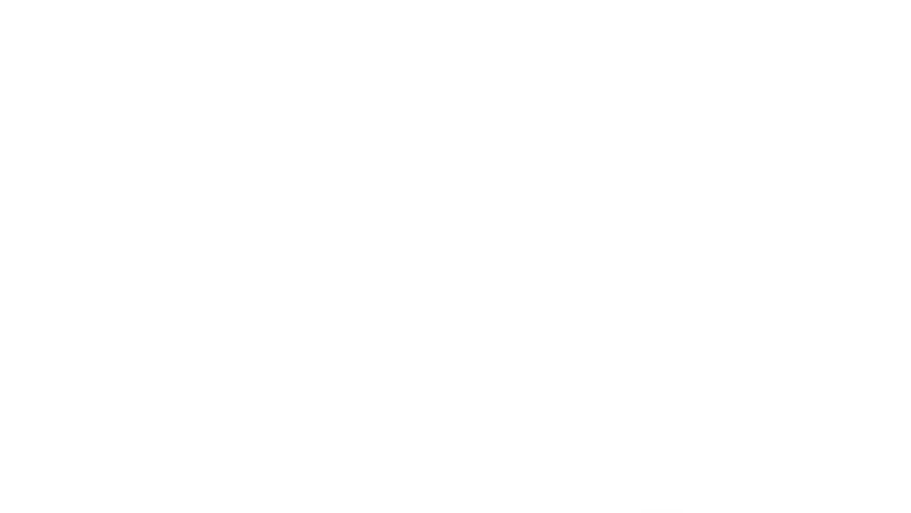
Open the Ancient Egypt Research Project due work for modification and examine its title, description and marking rubric
scroll(803, 237, down, 2)
scroll(805, 259, down, 3)
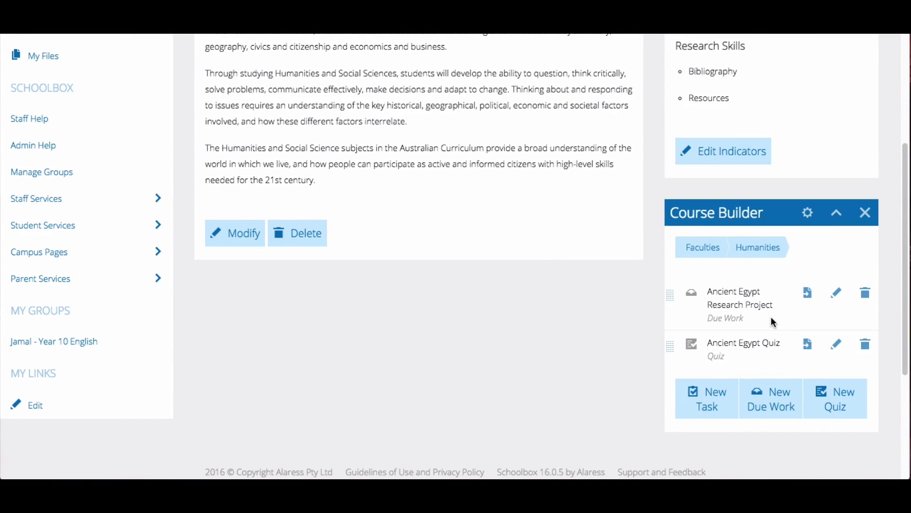
click(837, 297)
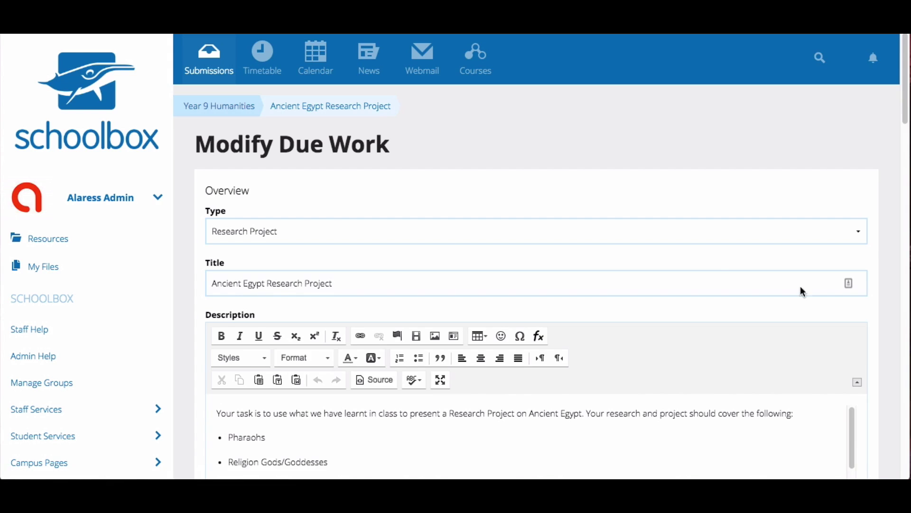
scroll(675, 289, down, 20)
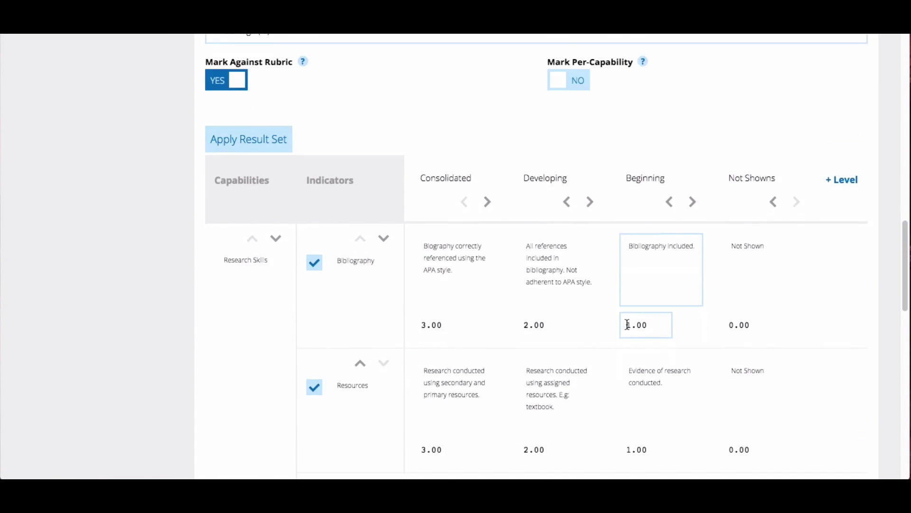
scroll(627, 324, down, 6)
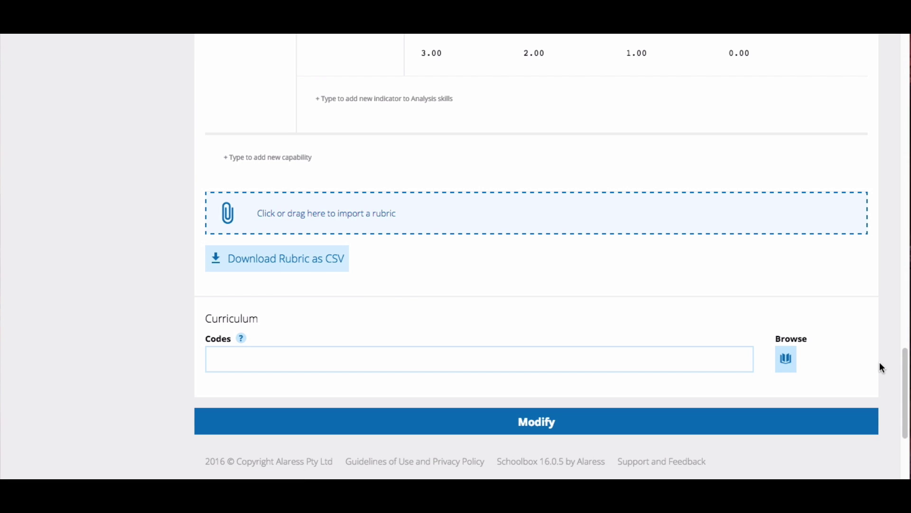
scroll(881, 367, up, 6)
scroll(879, 364, up, 20)
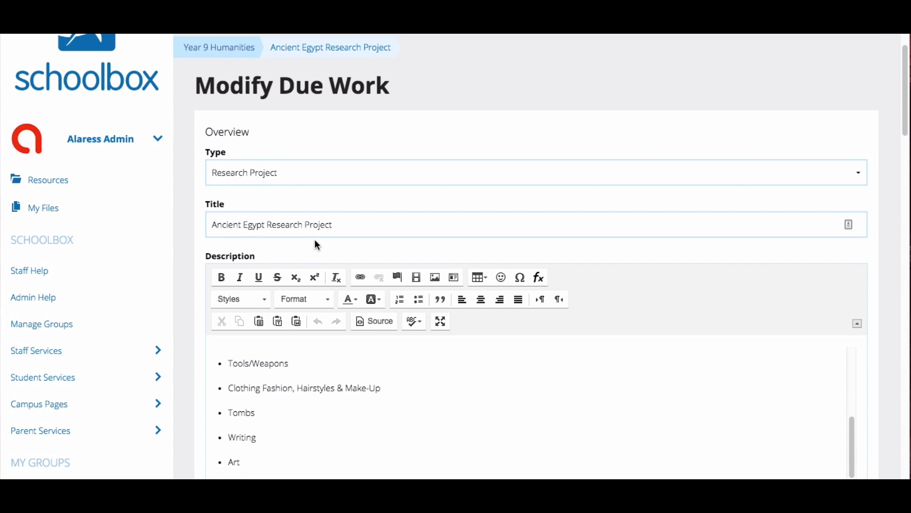
Delete the Ancient Egypt Research Project and Ancient Egypt Quiz from the Humanities Course Builder, and remove the component
scroll(316, 242, down, 3)
scroll(335, 276, down, 1)
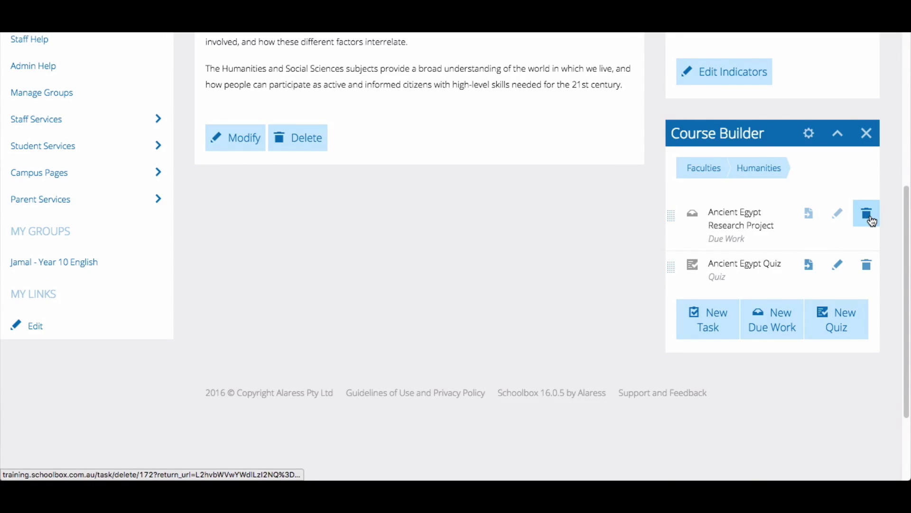
click(867, 214)
click(350, 185)
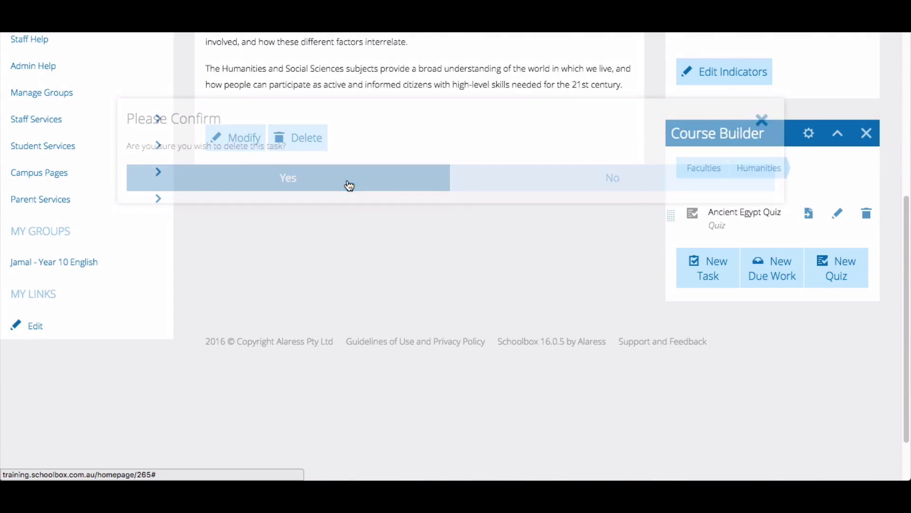
click(867, 213)
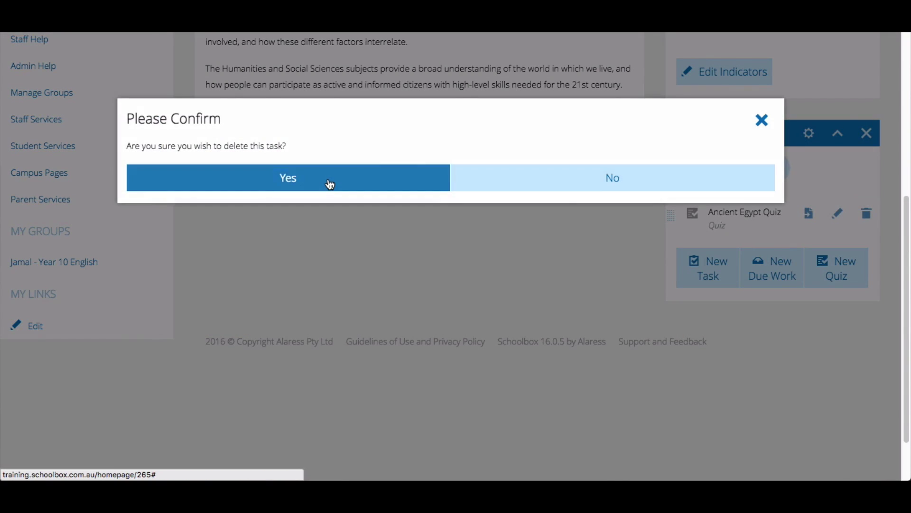
click(329, 184)
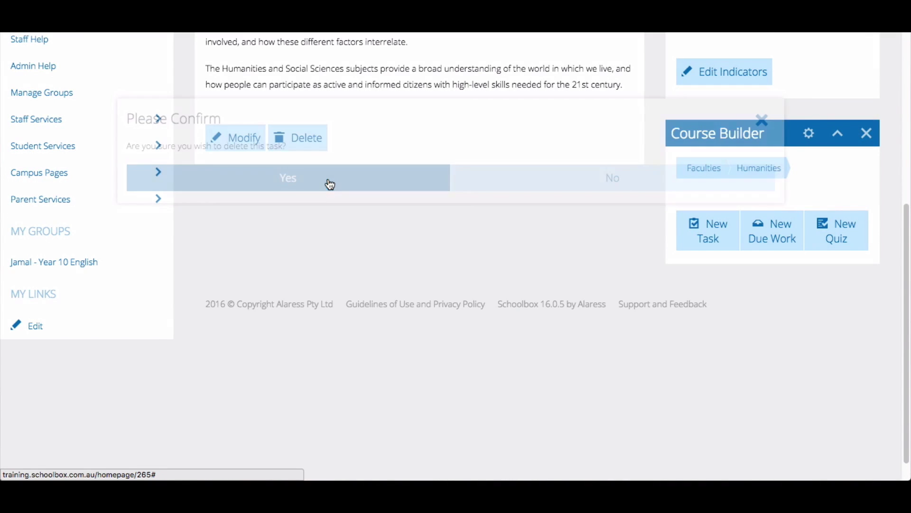
click(868, 134)
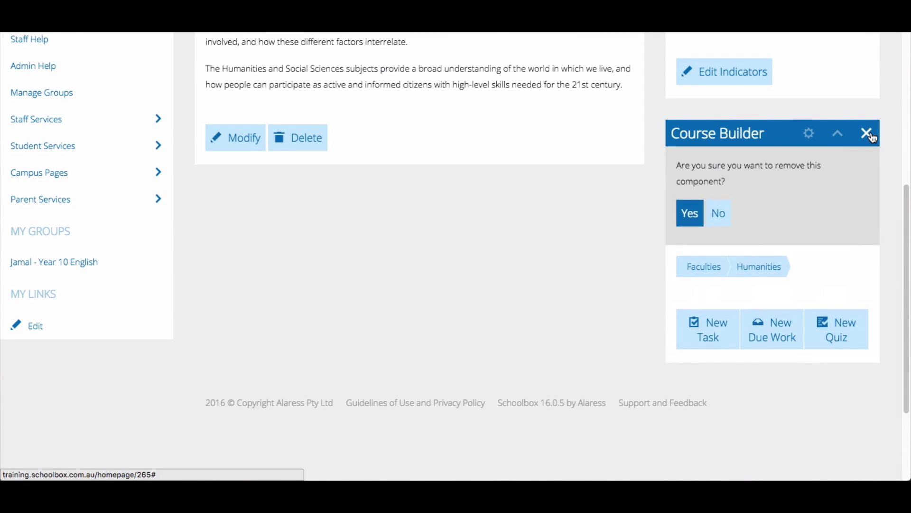
click(691, 219)
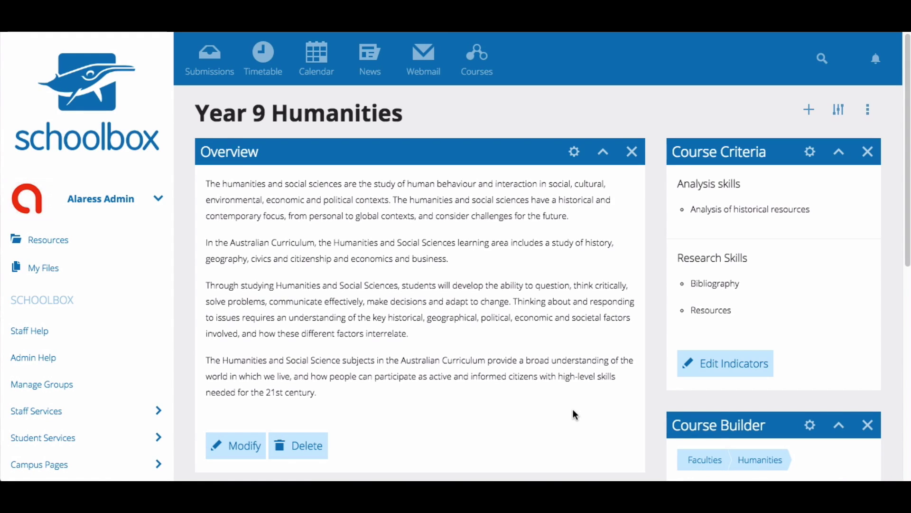
Rename the Year 9 Humanities course folder to Ancient Egypt, keeping its existing homepage template and inherited permissions
scroll(573, 415, down, 4)
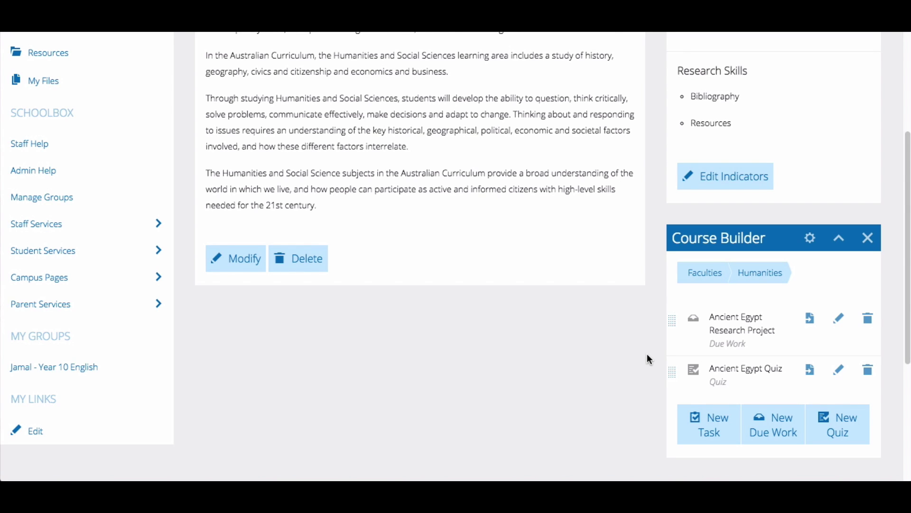
scroll(649, 359, up, 4)
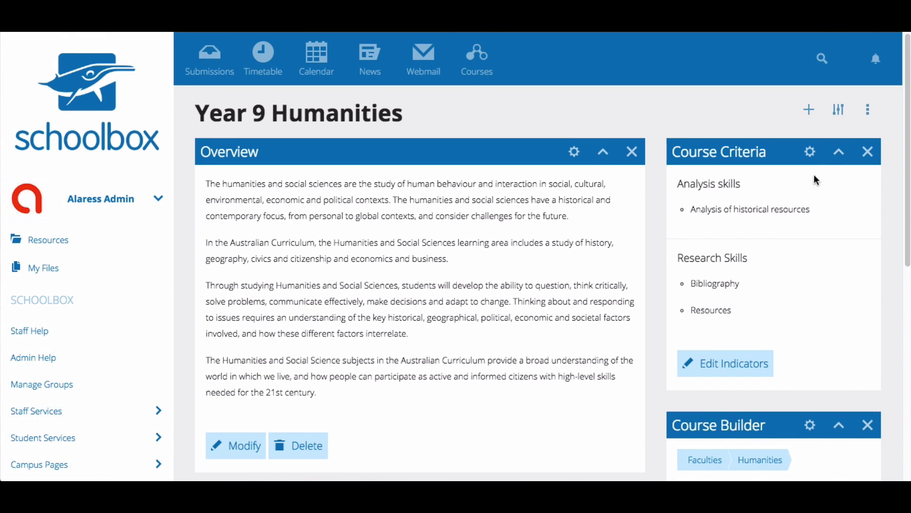
click(868, 114)
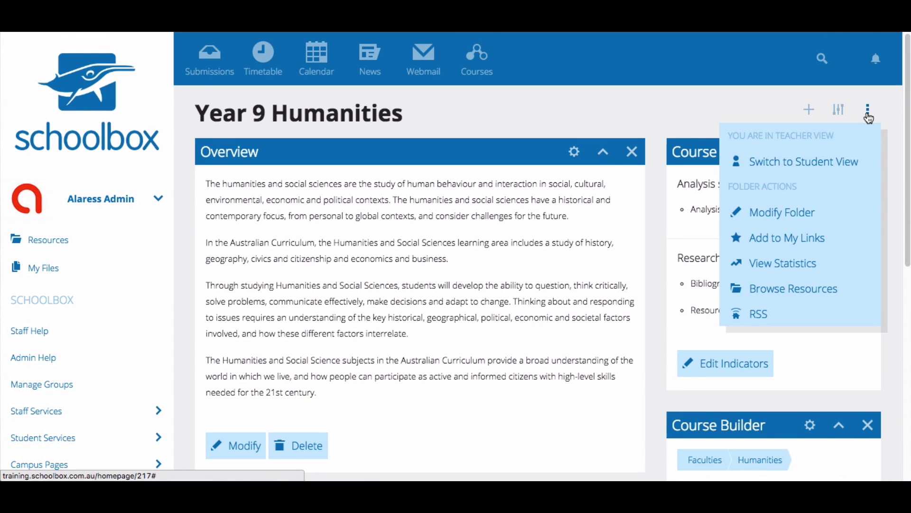
click(833, 217)
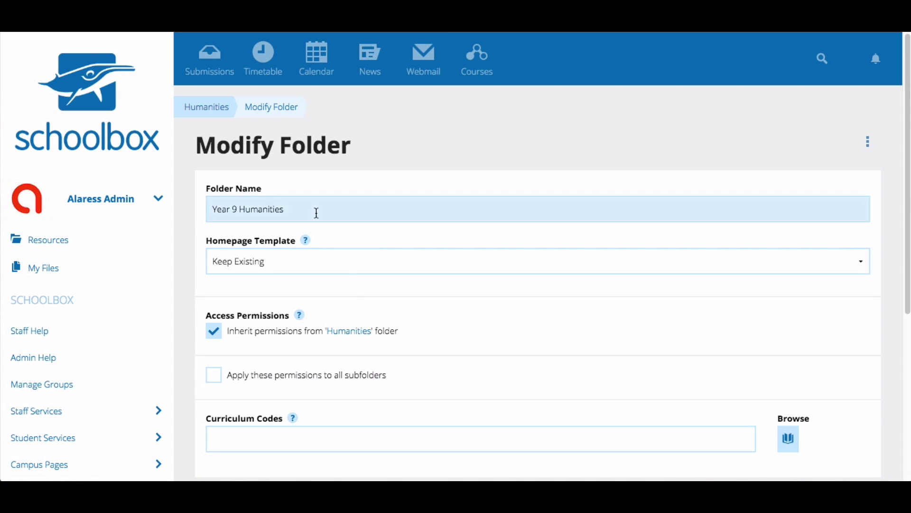
drag(317, 213, 127, 189)
text(Ancient)
key(Down)
key(Return)
scroll(517, 321, down, 2)
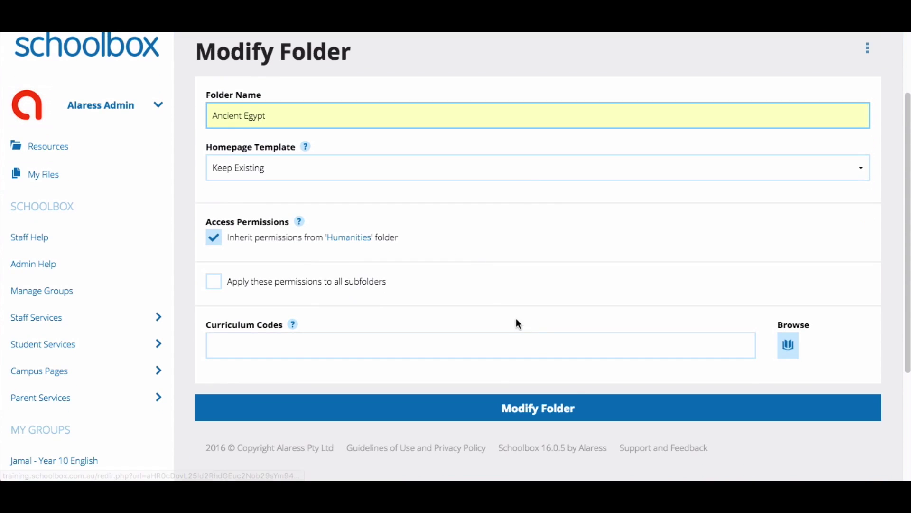
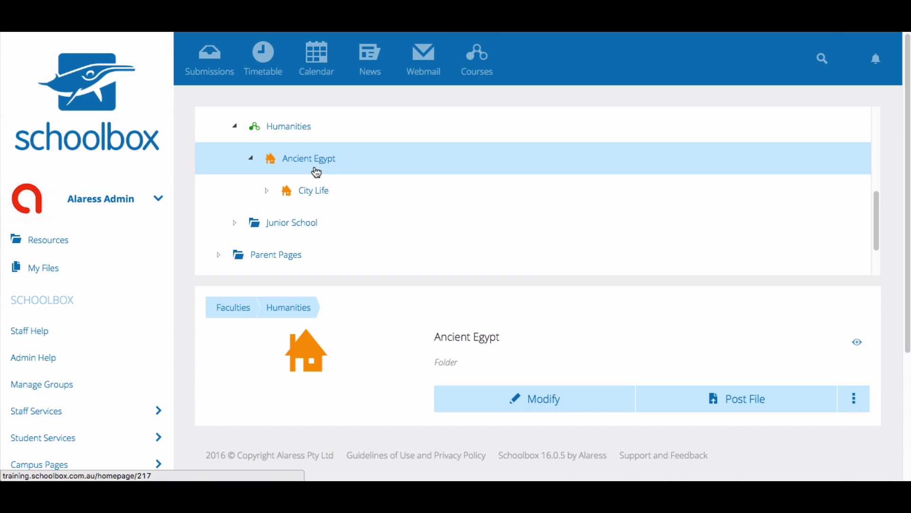
Start a new folder inside the Humanities folder and name it Year 9 Humanities
scroll(316, 172, up, 1)
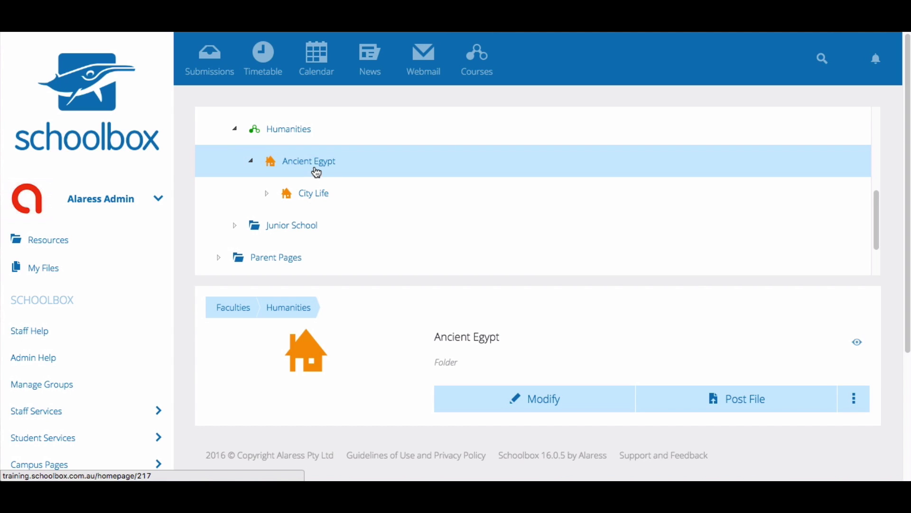
click(348, 138)
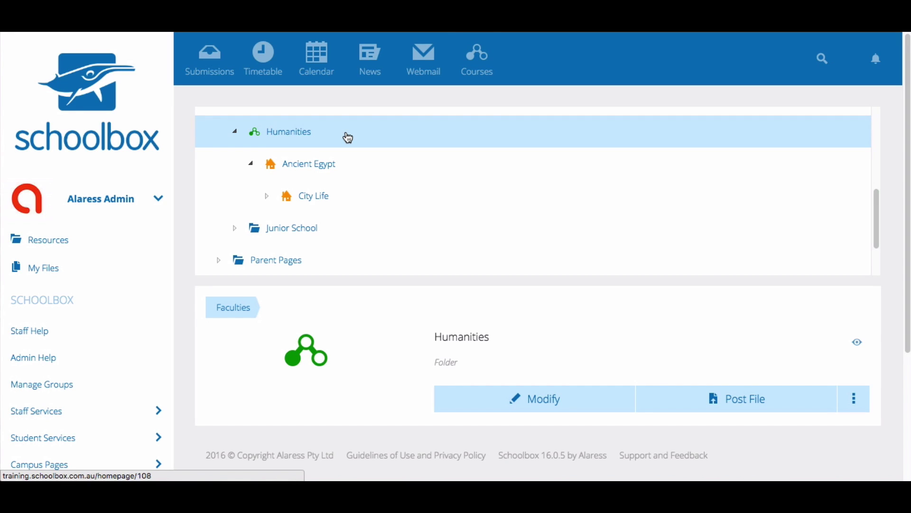
click(857, 400)
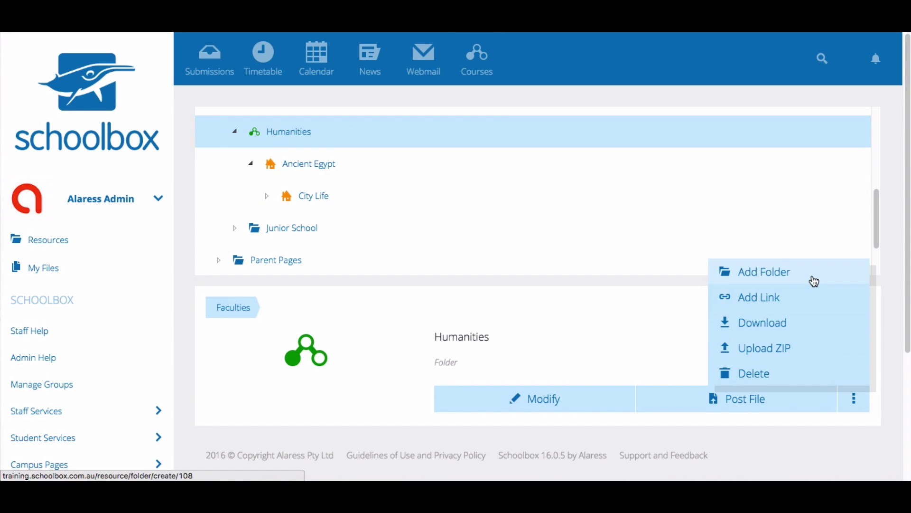
click(815, 281)
click(352, 203)
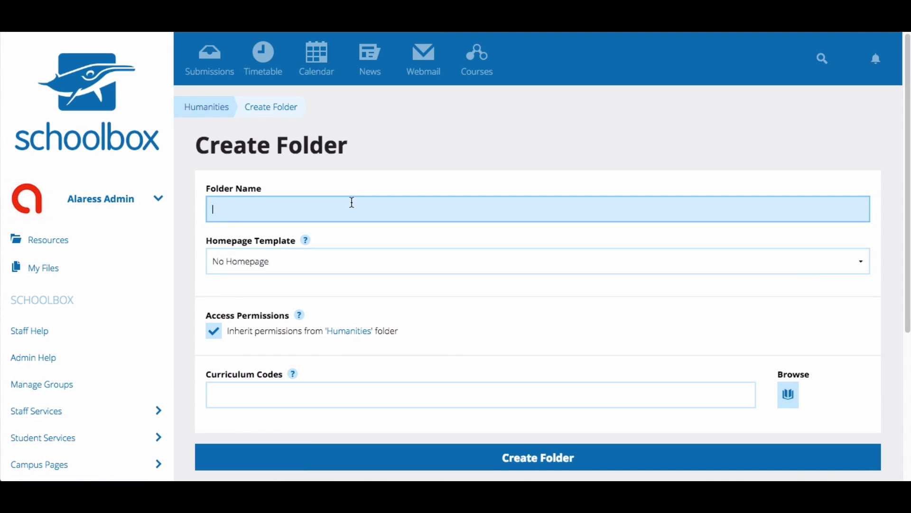
text(Year 9 )
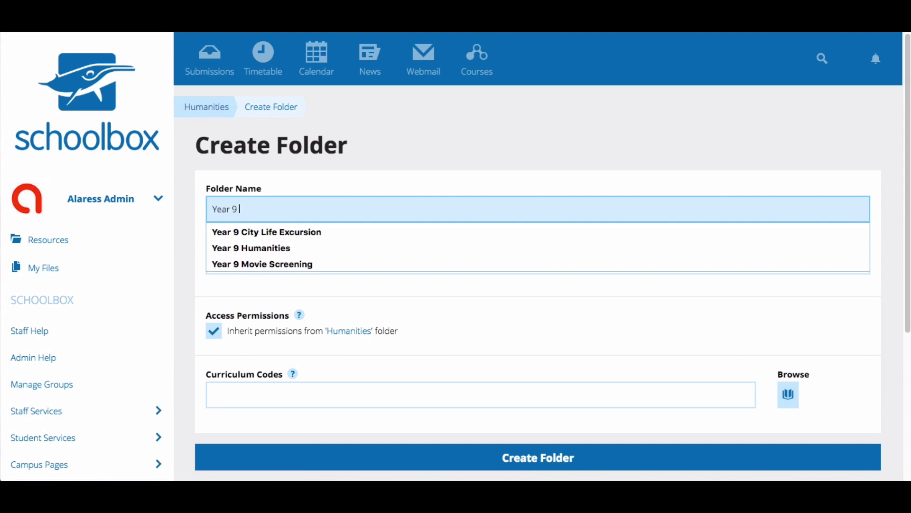
text(Humanit)
key(Down)
key(Return)
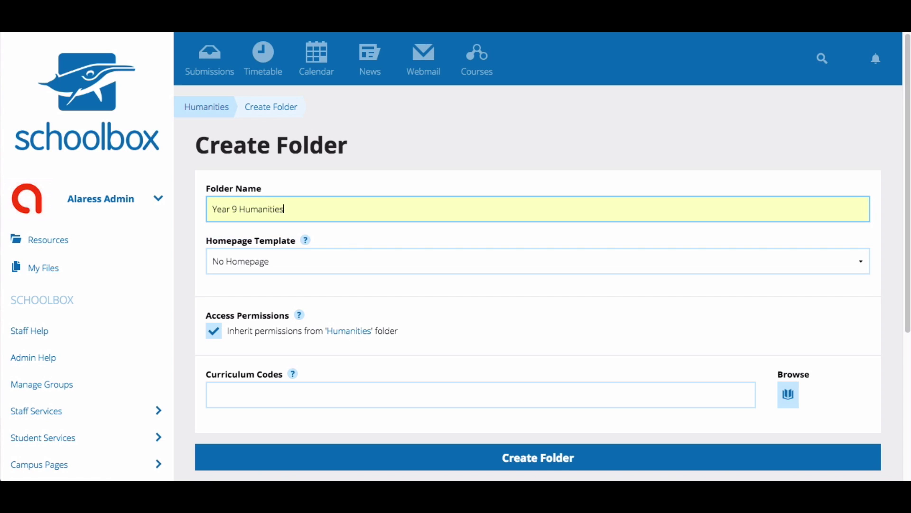
Give the new Year 9 Humanities folder the Course homepage template and create it with inherited permissions
click(349, 261)
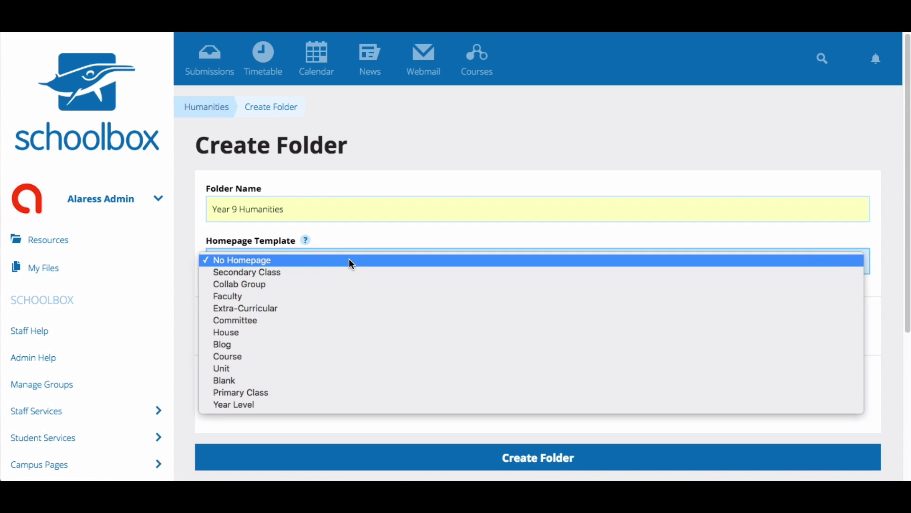
click(313, 360)
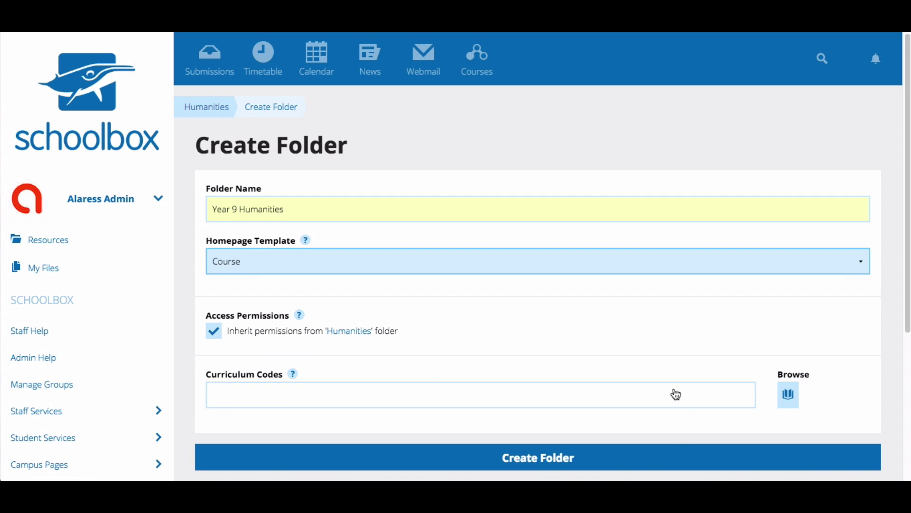
click(663, 462)
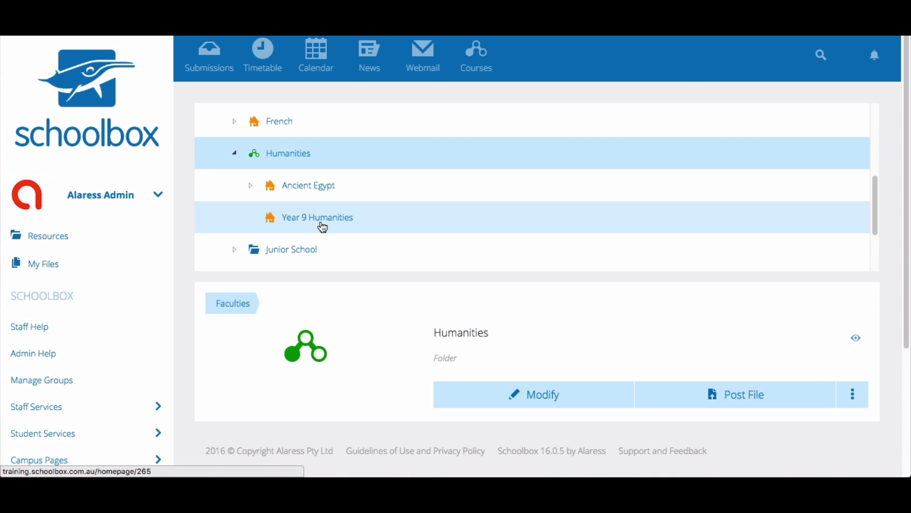
Move the Ancient Egypt folder into the Year 9 Humanities folder and expand Year 9 Humanities in the folder tree
drag(275, 189, 296, 221)
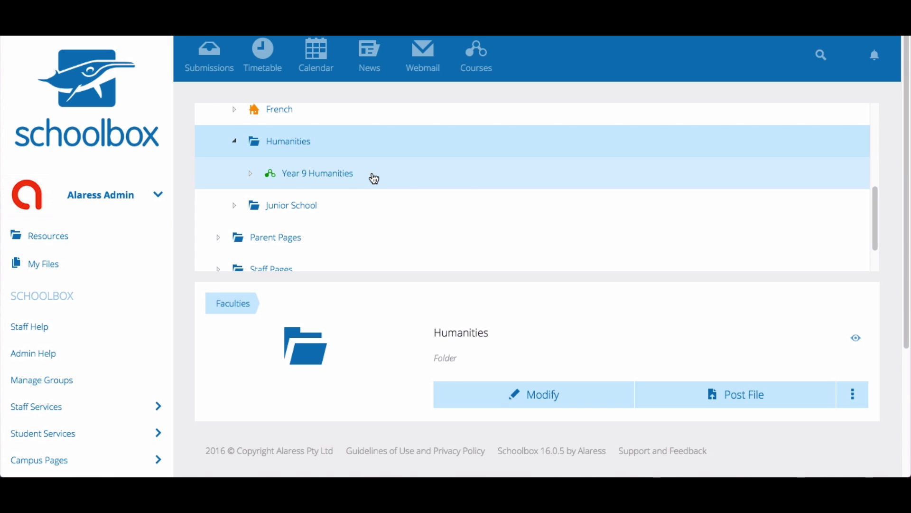
click(252, 175)
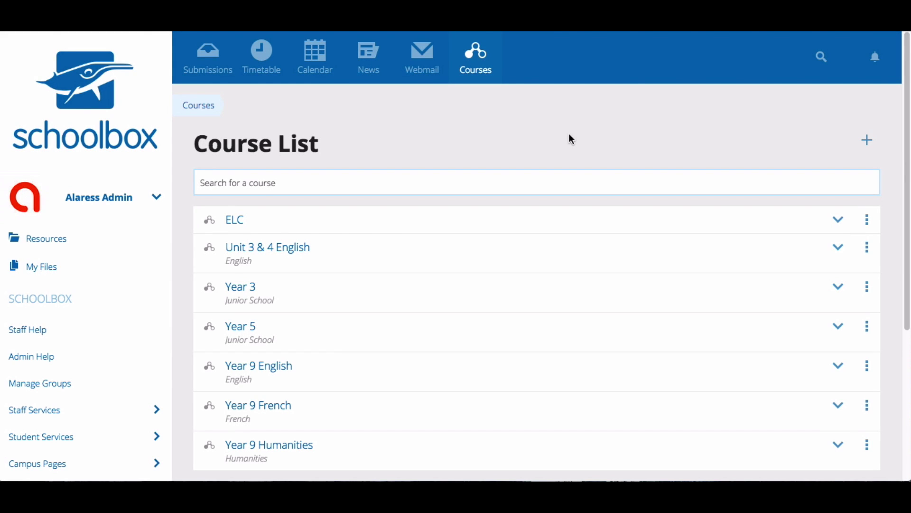
Search the course list for French and expand the Year 9 French course to view its units
click(350, 179)
text(French)
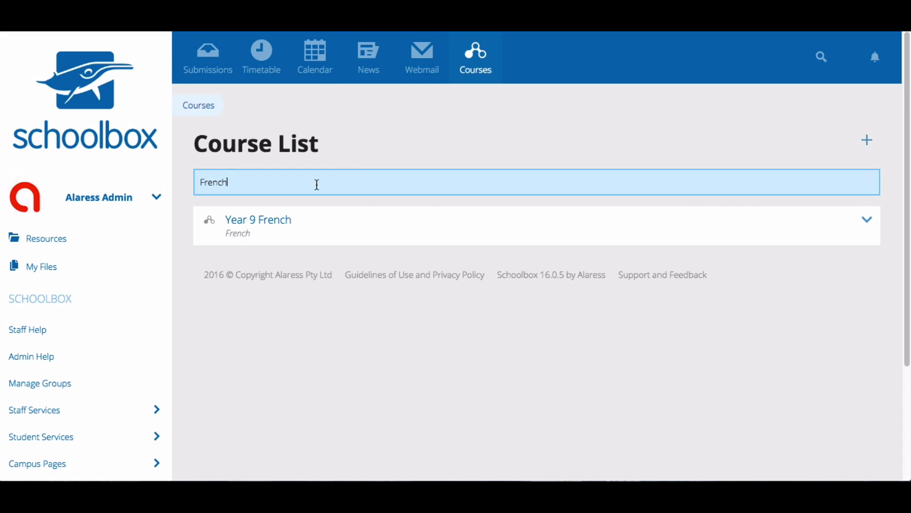
click(868, 220)
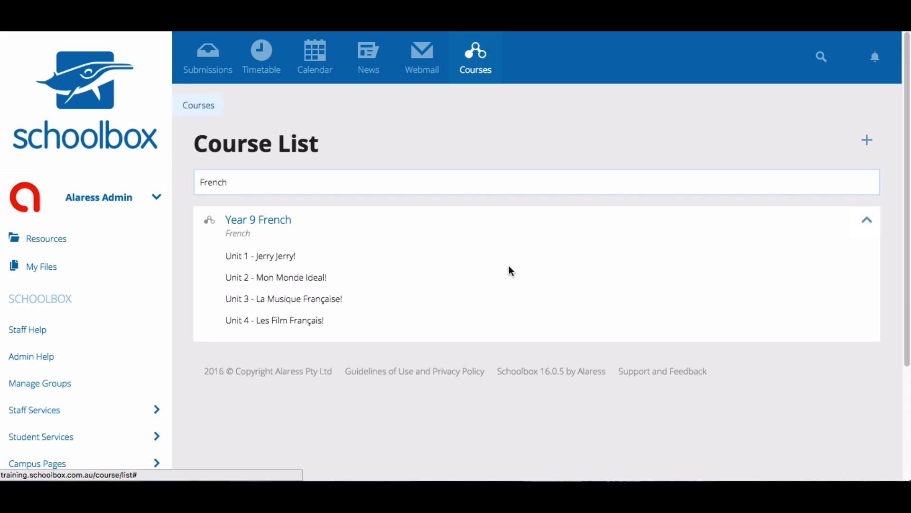